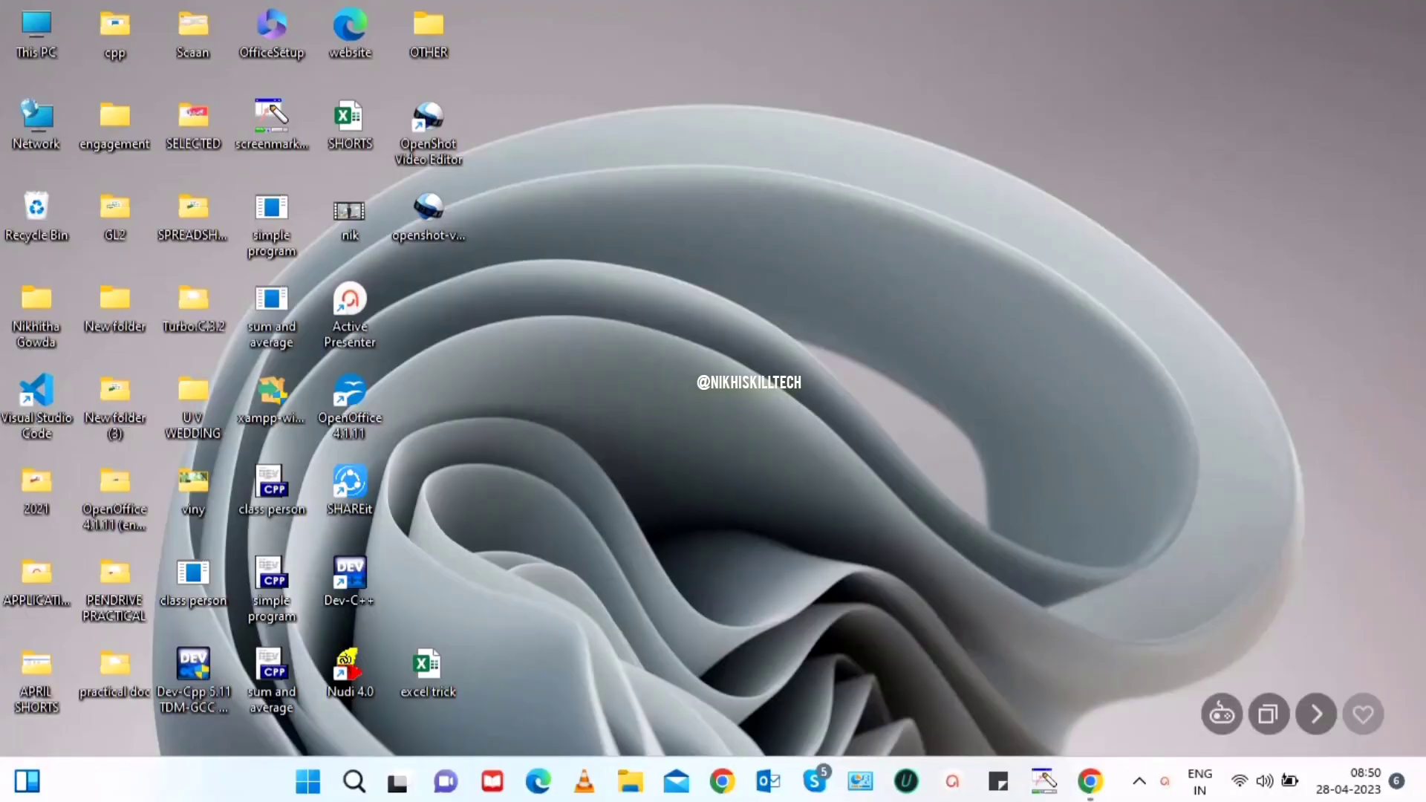
Search Google for 'microsoft developer' in Chrome and open the Microsoft Developer site
{"action": "left_click", "coordinate": [1090, 782]}
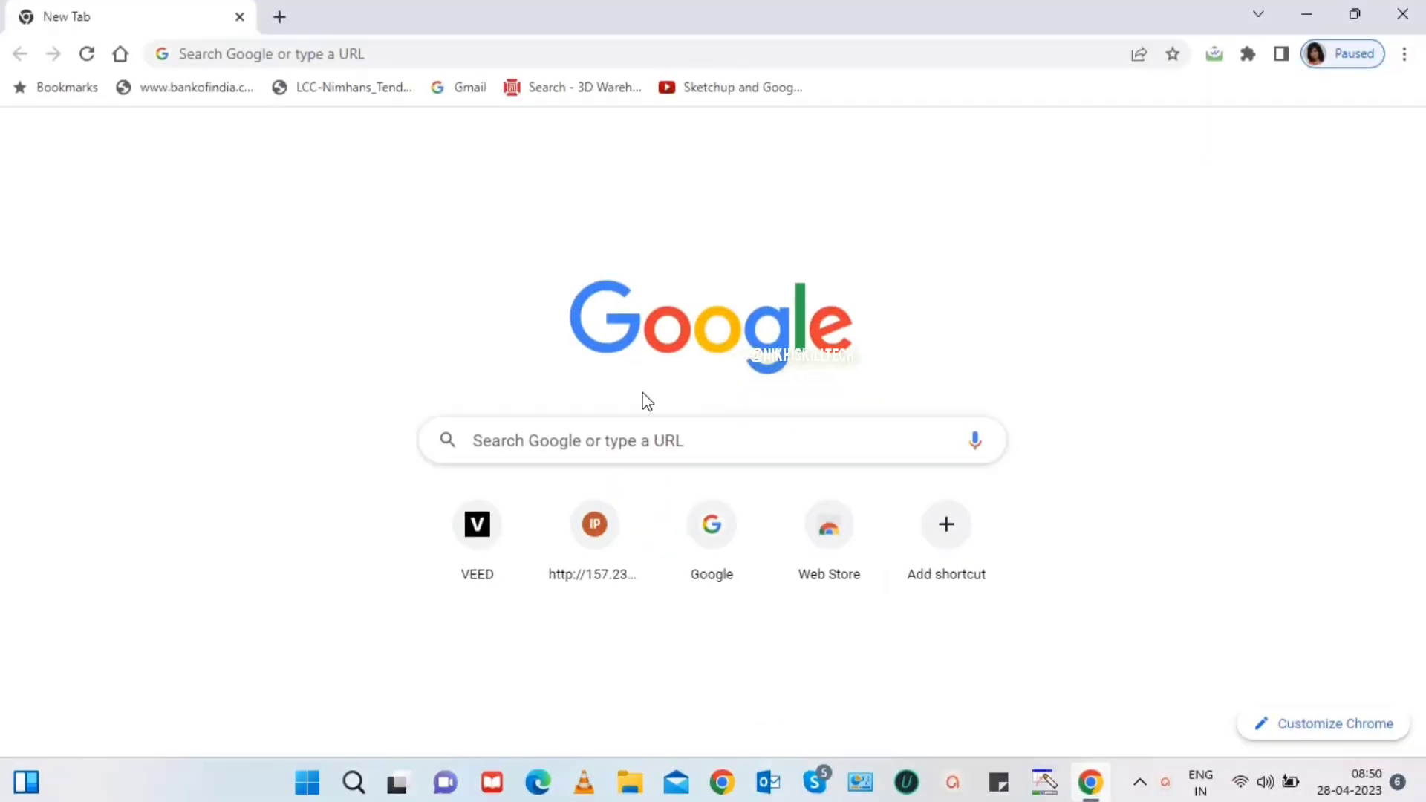
{"action": "left_click", "coordinate": [633, 443]}
{"action": "type", "text": "microsoft developer"}
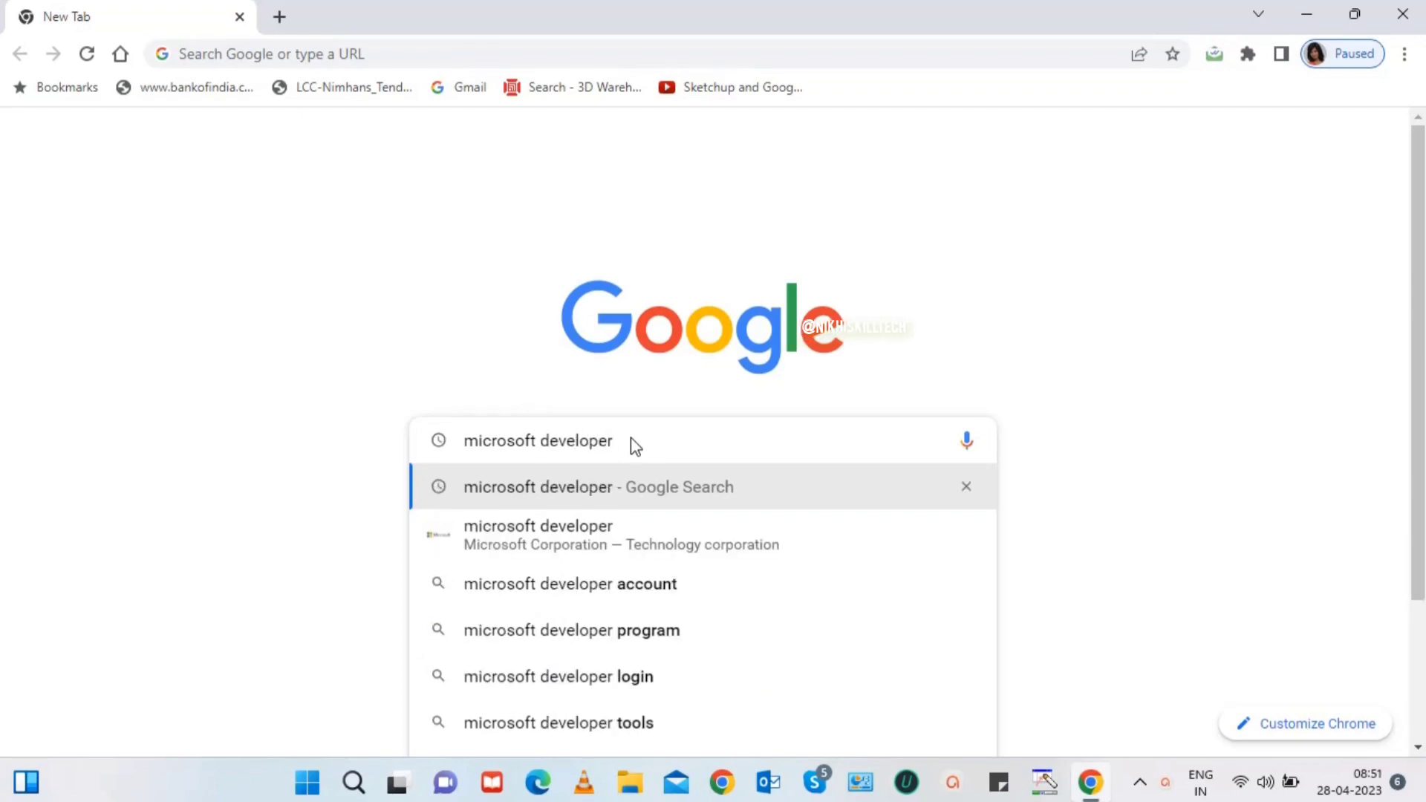
{"action": "left_click", "coordinate": [605, 498]}
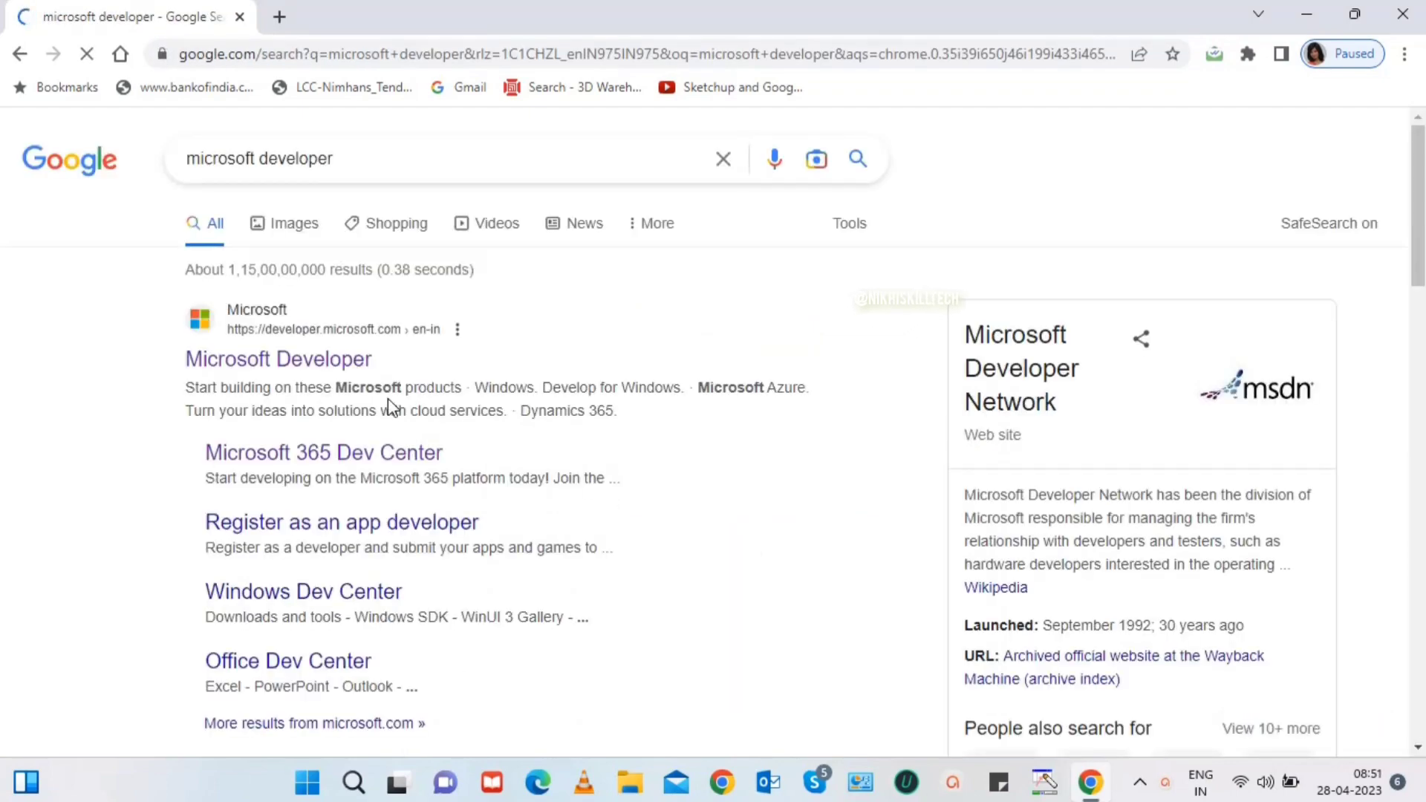
{"action": "left_click", "coordinate": [349, 371]}
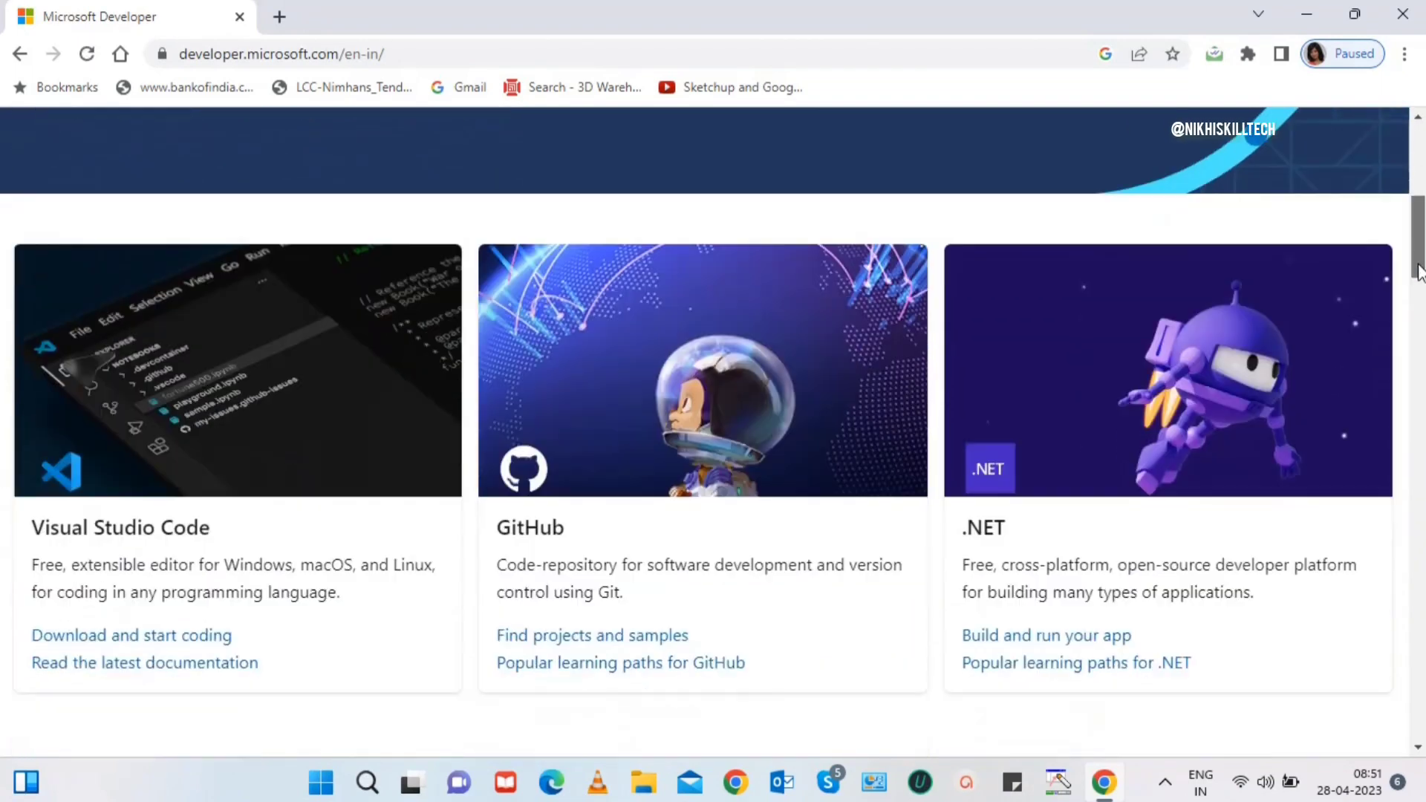
{"action": "left_click_drag", "start_coordinate": [1417, 238], "coordinate": [1419, 391]}
{"action": "scroll", "coordinate": [755, 293], "scroll_direction": "down", "scroll_amount": 5}
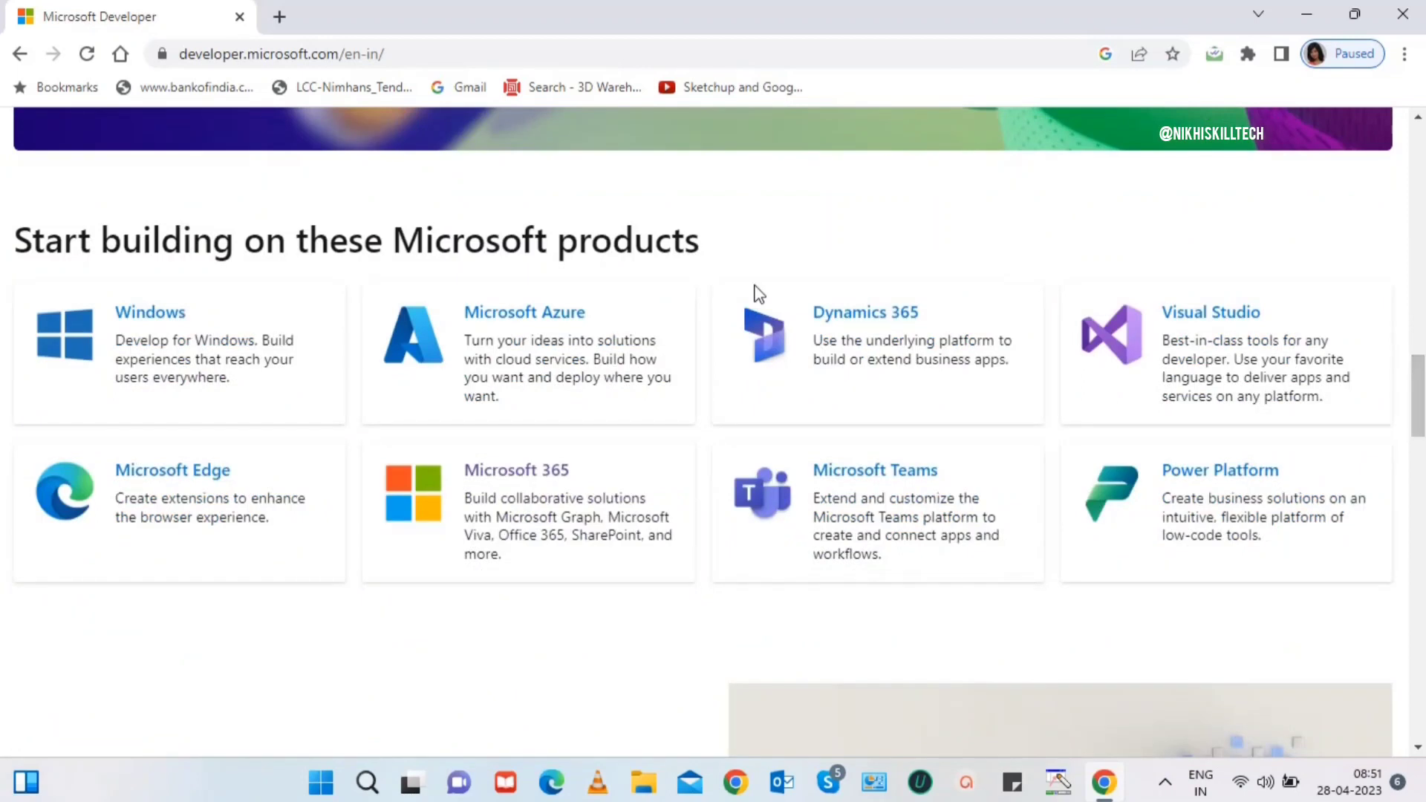
Go to the Microsoft 365 Dev Center and open the Developer Program 'Join today' page
{"action": "left_click", "coordinate": [532, 477]}
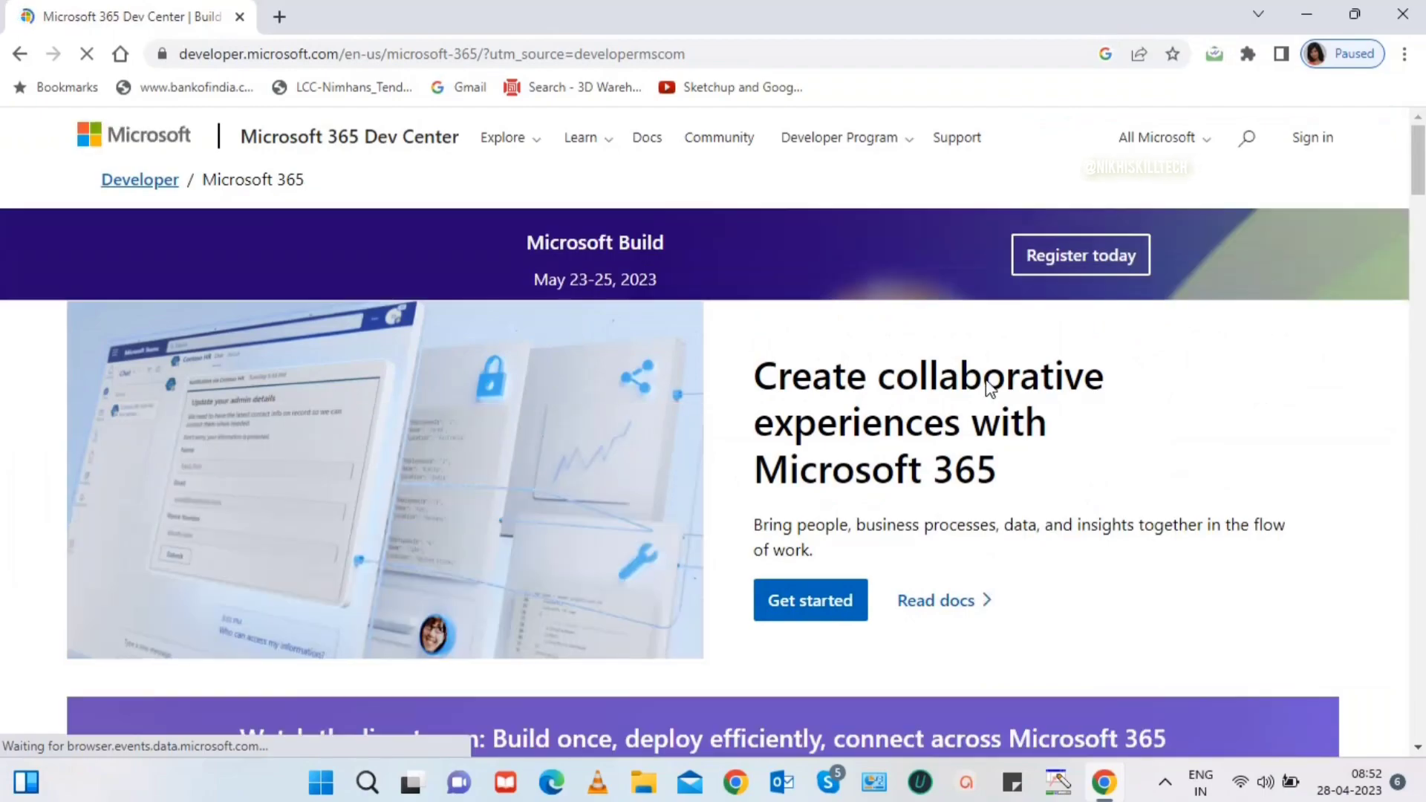
{"action": "left_click_drag", "start_coordinate": [1418, 145], "coordinate": [1389, 620]}
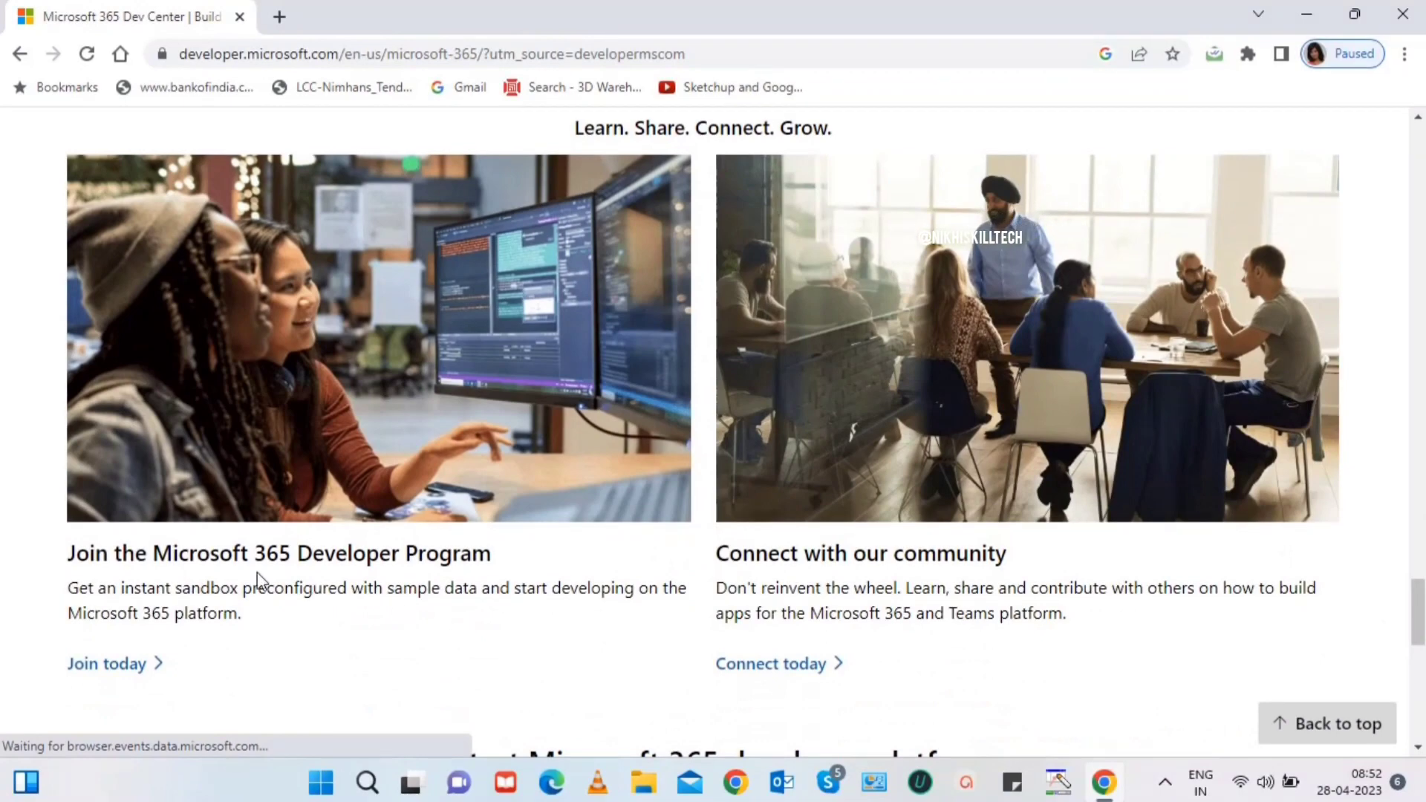
{"action": "left_click", "coordinate": [109, 664]}
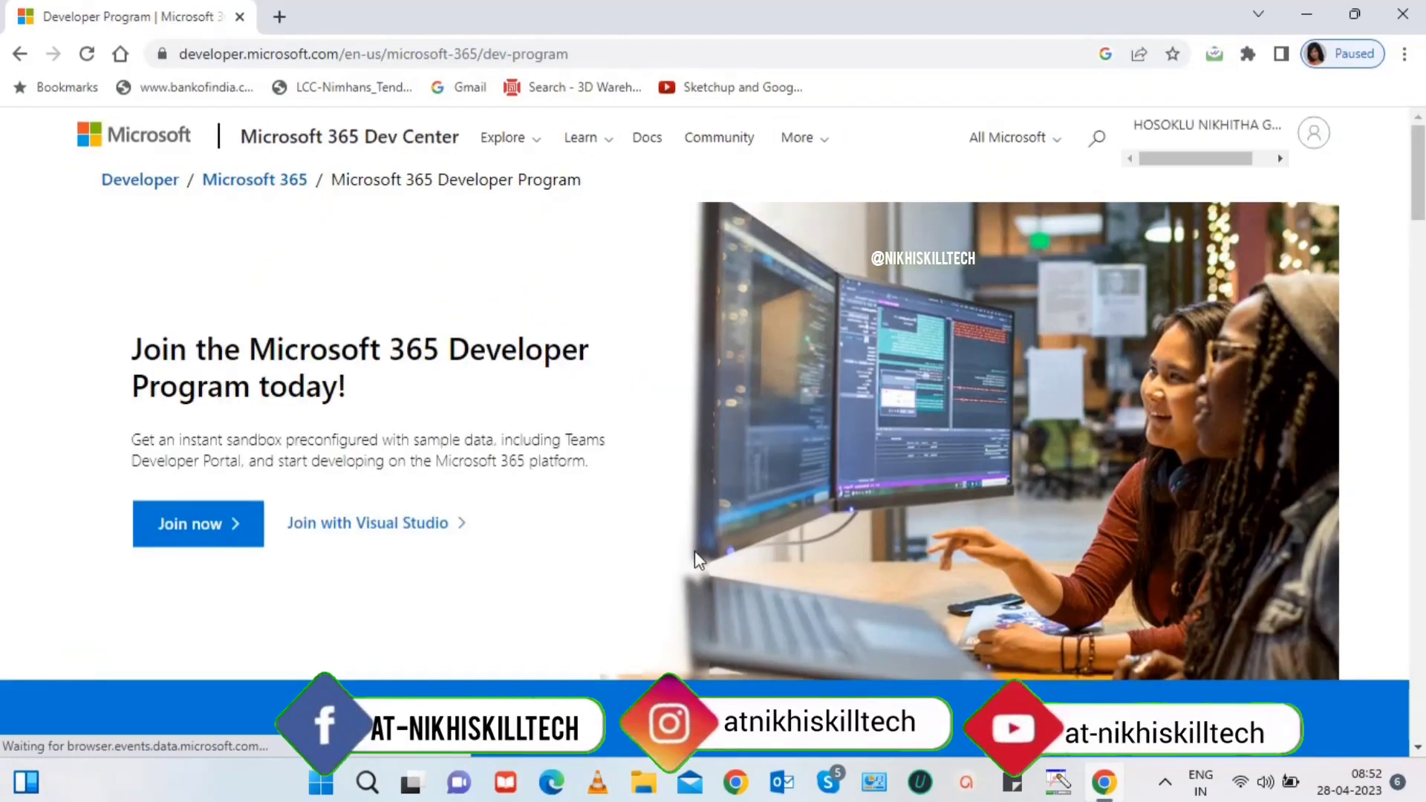
{"action": "mouse_move", "coordinate": [1418, 201]}
{"action": "left_mouse_down"}
{"action": "mouse_move", "coordinate": [1419, 685]}
{"action": "mouse_move", "coordinate": [1401, 217]}
{"action": "left_mouse_up"}
Join the Microsoft 365 Developer Program, reaching the registration questionnaire
{"action": "left_click", "coordinate": [186, 449]}
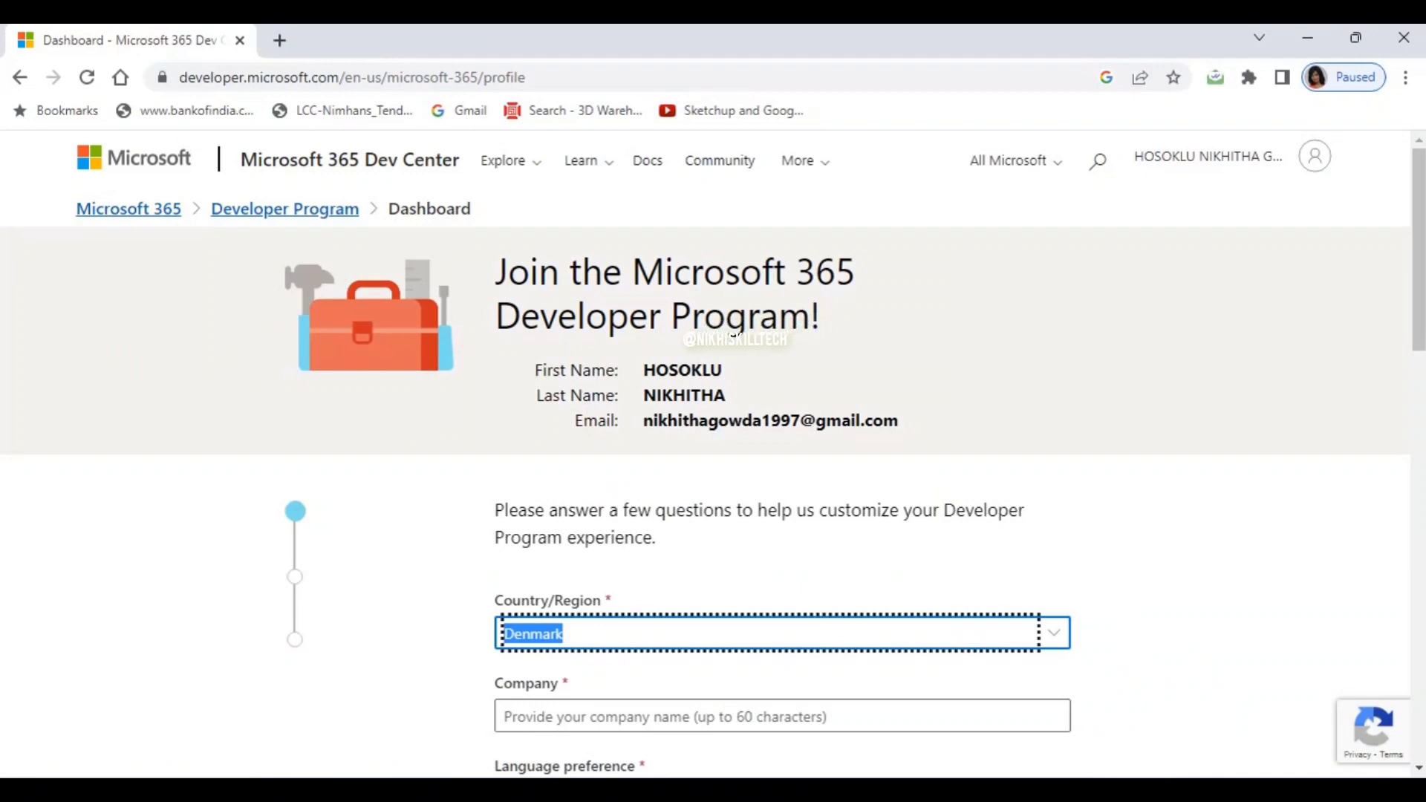
Submit the first sign-up page with India as country, a company name and the terms accepted
{"action": "key", "text": "alt+Down"}
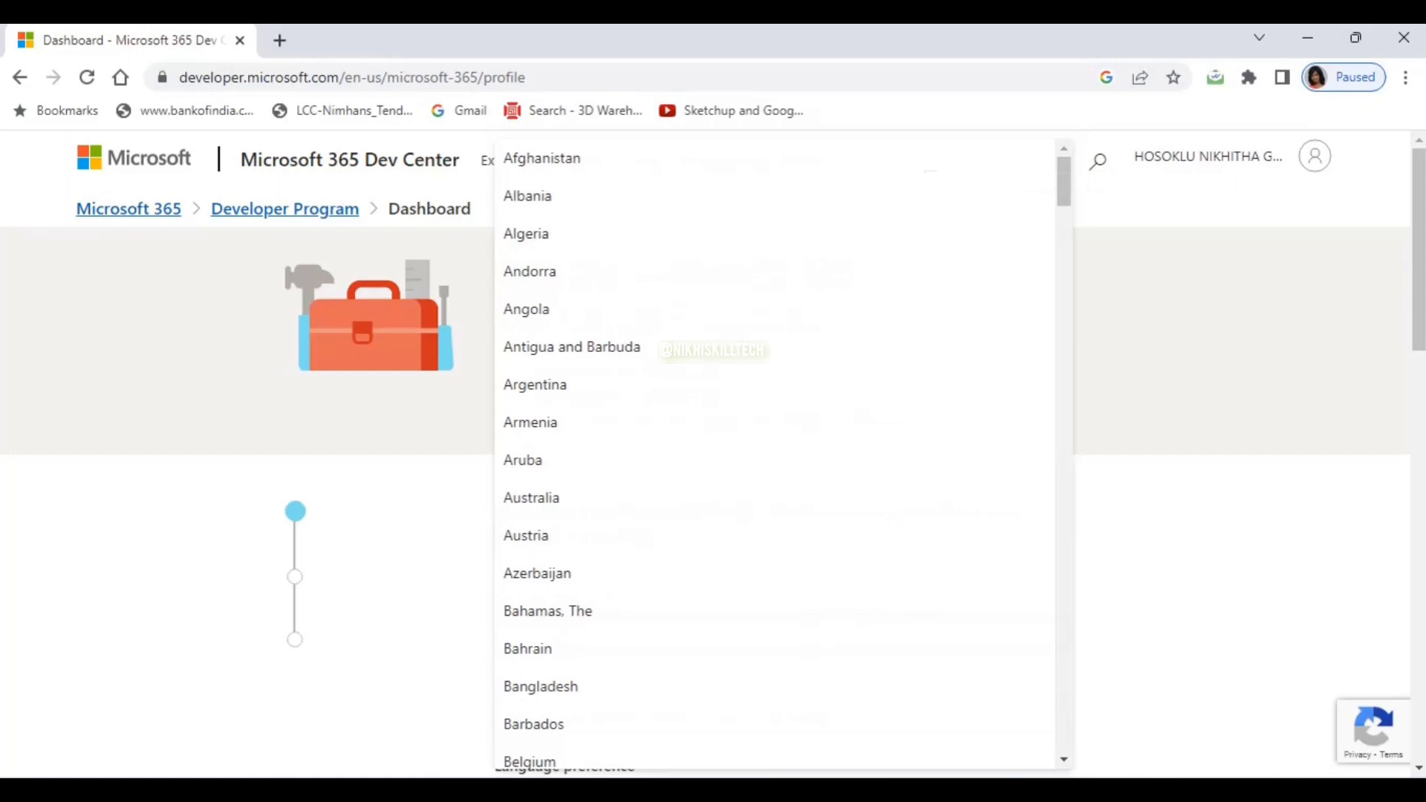
{"action": "scroll", "coordinate": [780, 457], "scroll_direction": "down", "scroll_amount": 5}
{"action": "scroll", "coordinate": [781, 457], "scroll_direction": "down", "scroll_amount": 15}
{"action": "scroll", "coordinate": [780, 457], "scroll_direction": "up", "scroll_amount": 3}
{"action": "left_click", "coordinate": [535, 316]}
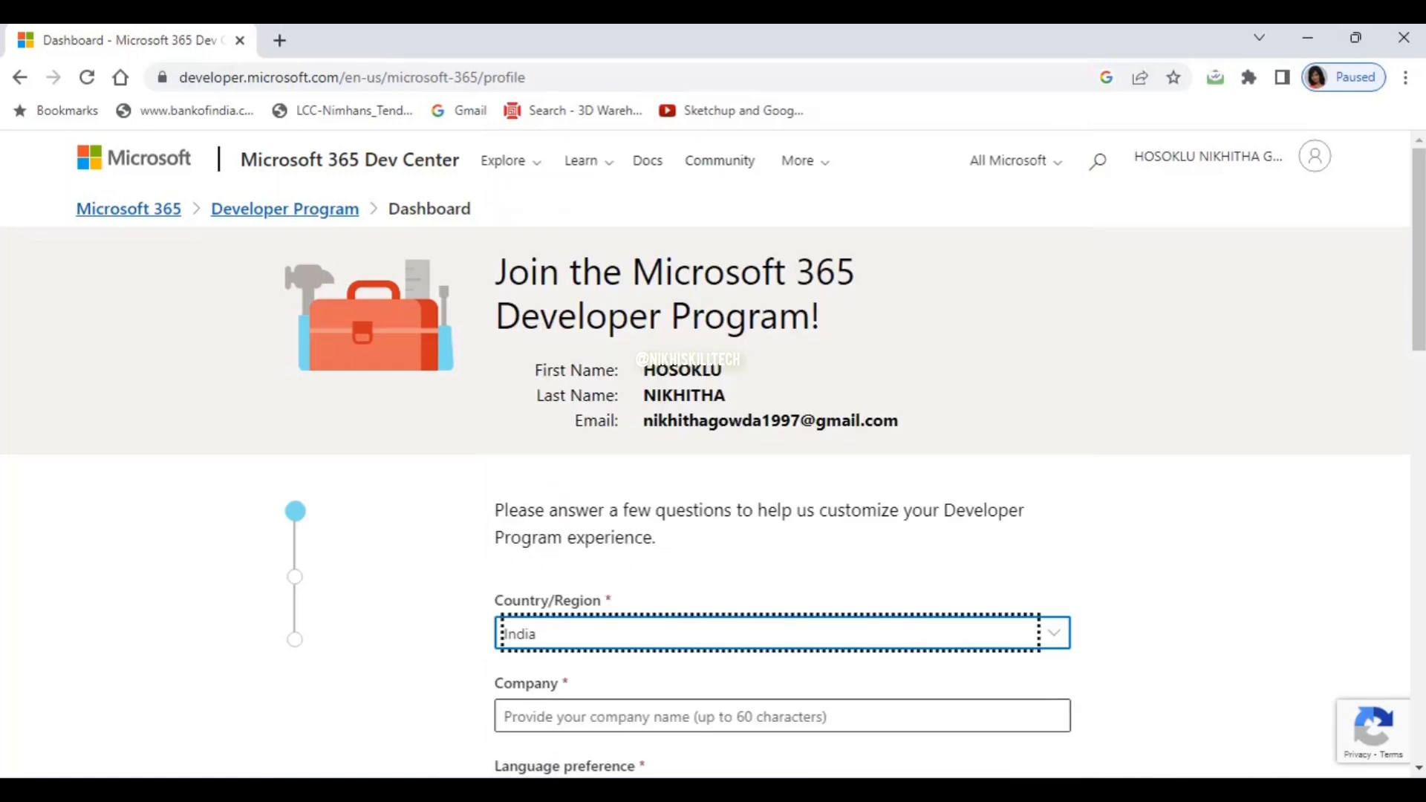
{"action": "key", "text": "Tab"}
{"action": "type", "text": "At Nik"}
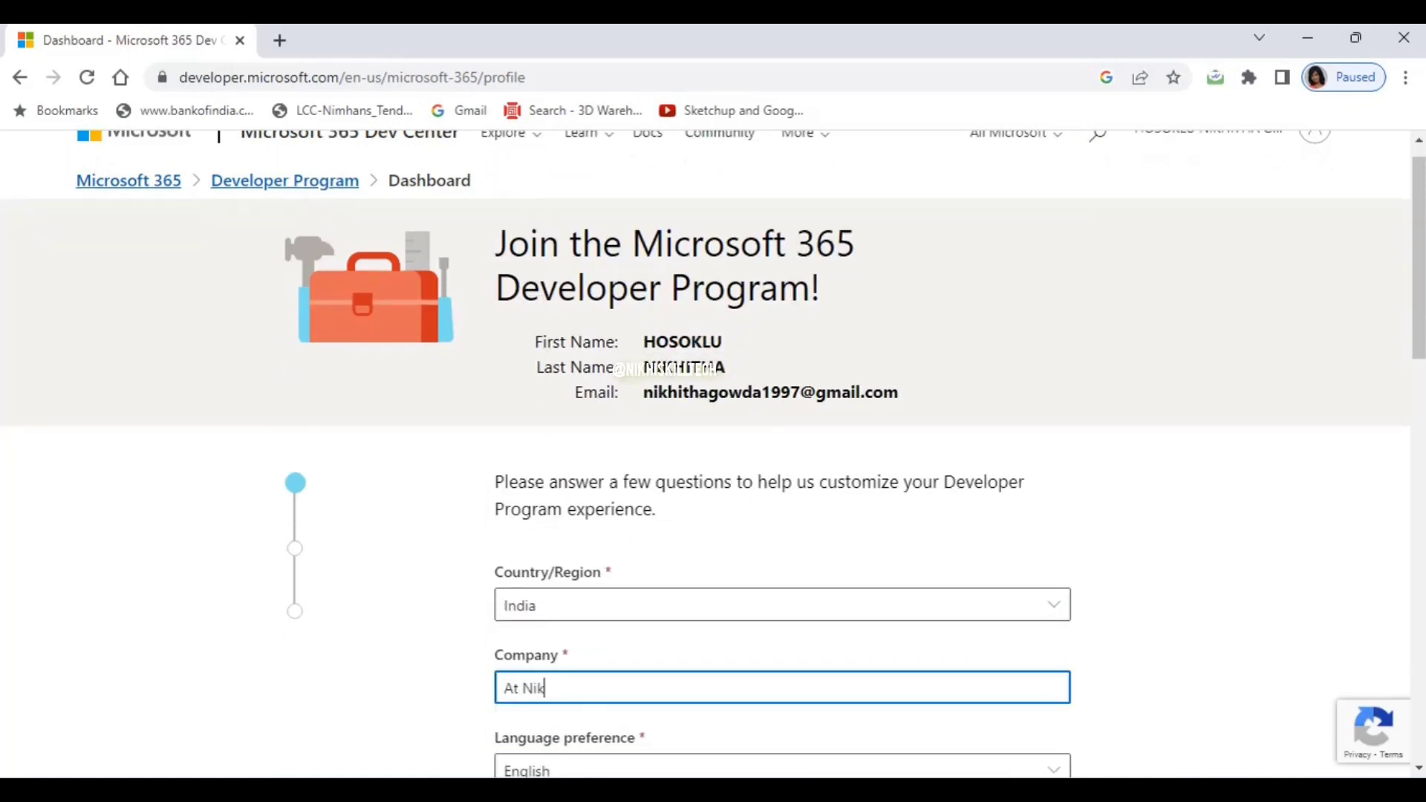
{"action": "type", "text": "hi Skill Tech"}
{"action": "scroll", "coordinate": [714, 445], "scroll_direction": "down", "scroll_amount": 3}
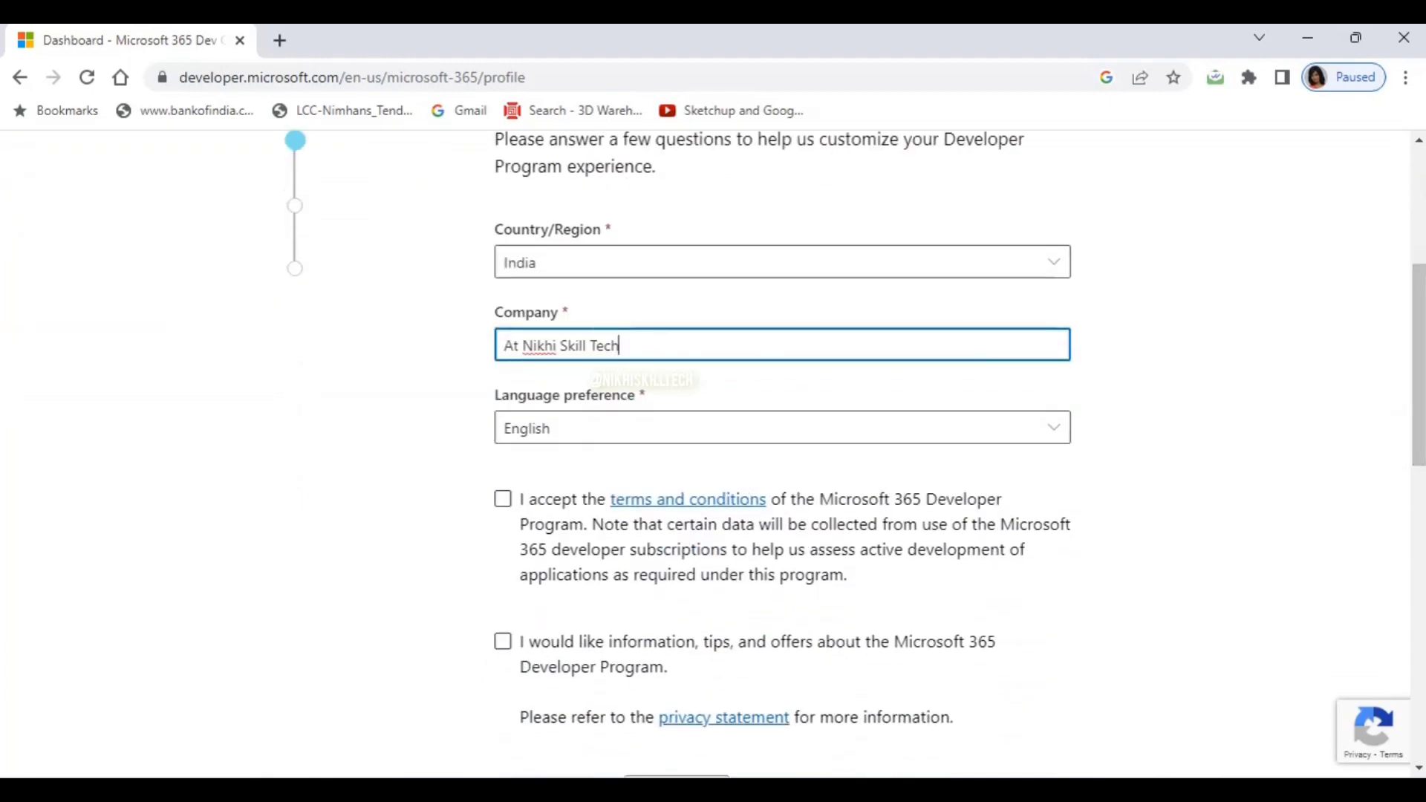
{"action": "left_click", "coordinate": [503, 499]}
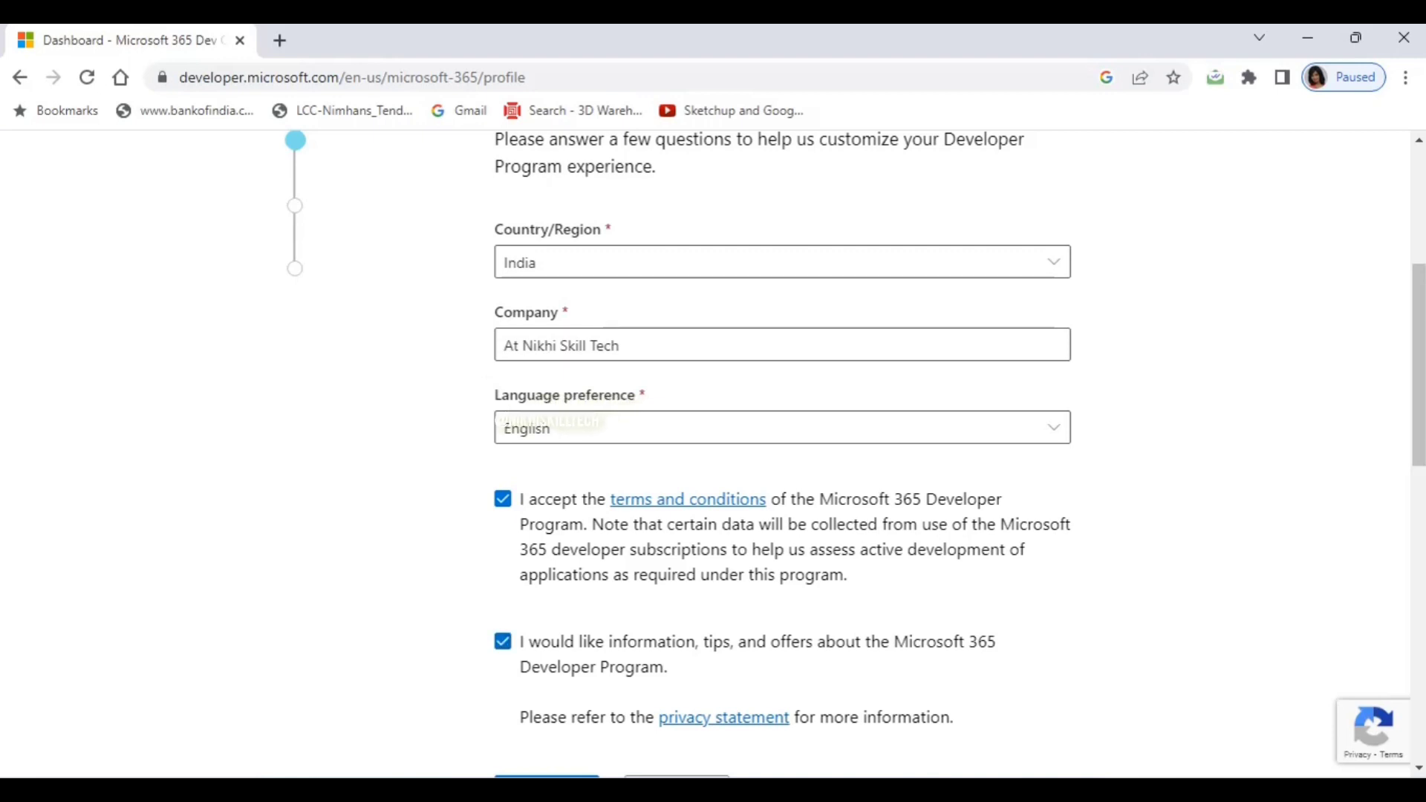
{"action": "scroll", "coordinate": [714, 446], "scroll_direction": "down", "scroll_amount": 2}
{"action": "scroll", "coordinate": [713, 446], "scroll_direction": "down", "scroll_amount": 1}
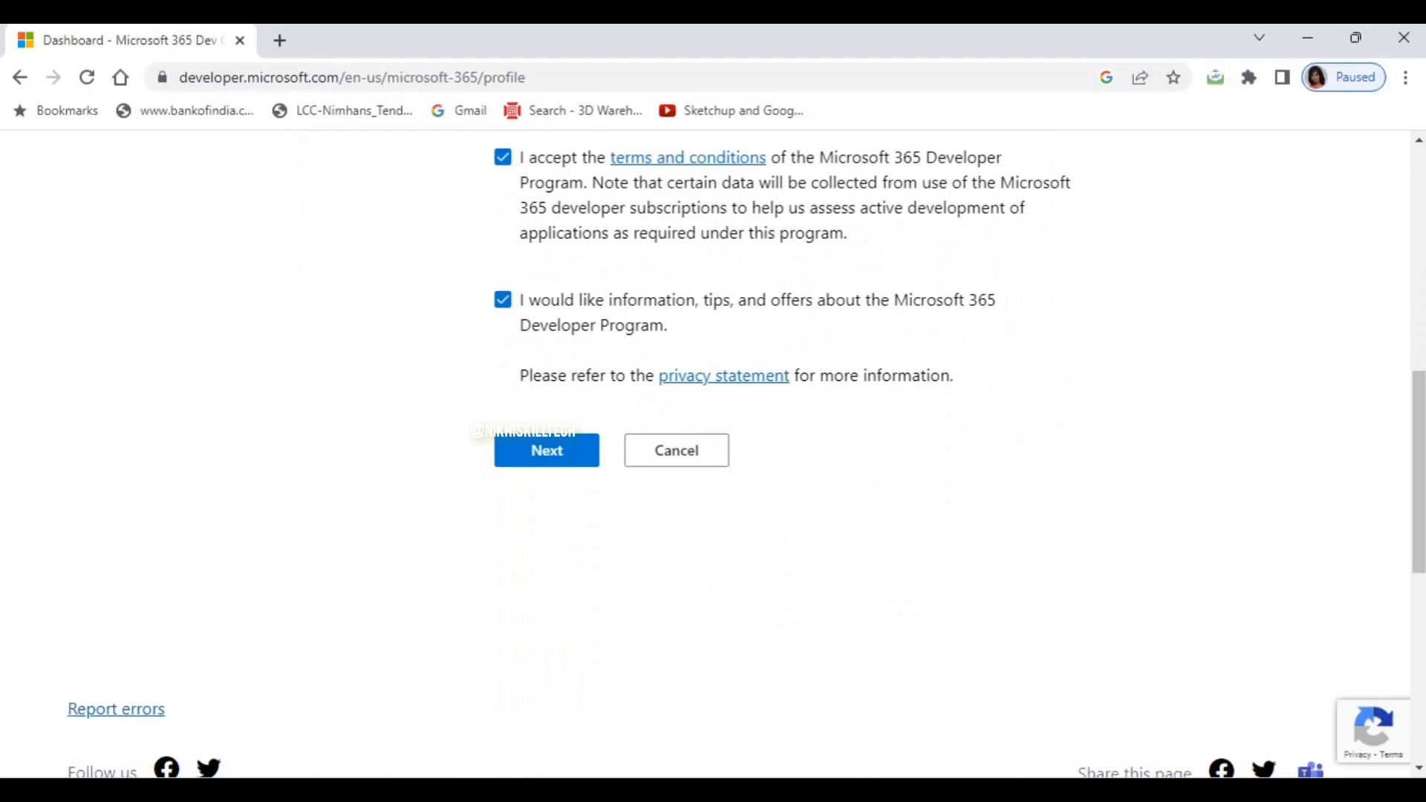
{"action": "left_click", "coordinate": [547, 450]}
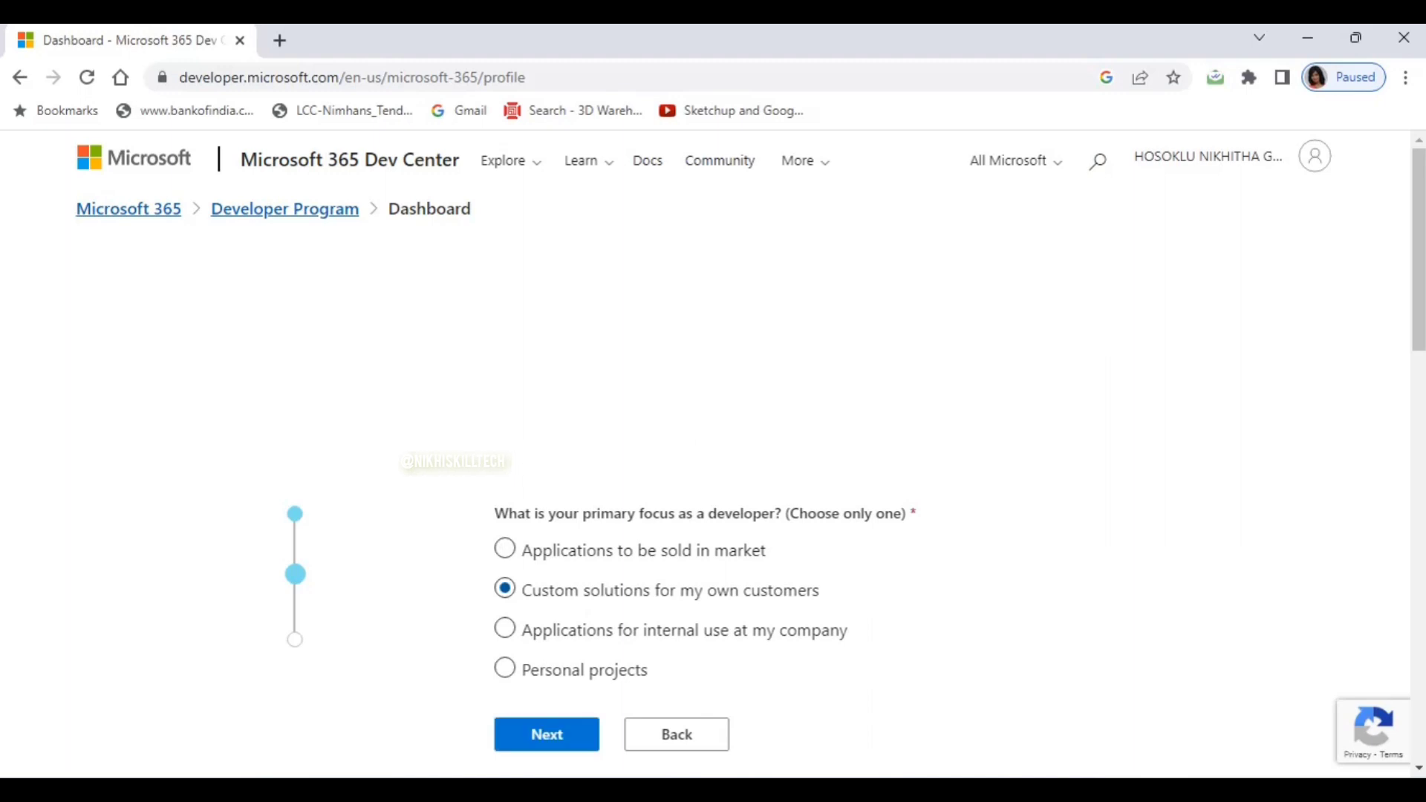
Save custom solutions focus with Microsoft Teams interest and choose the configurable E5 sandbox
{"action": "left_click", "coordinate": [546, 734]}
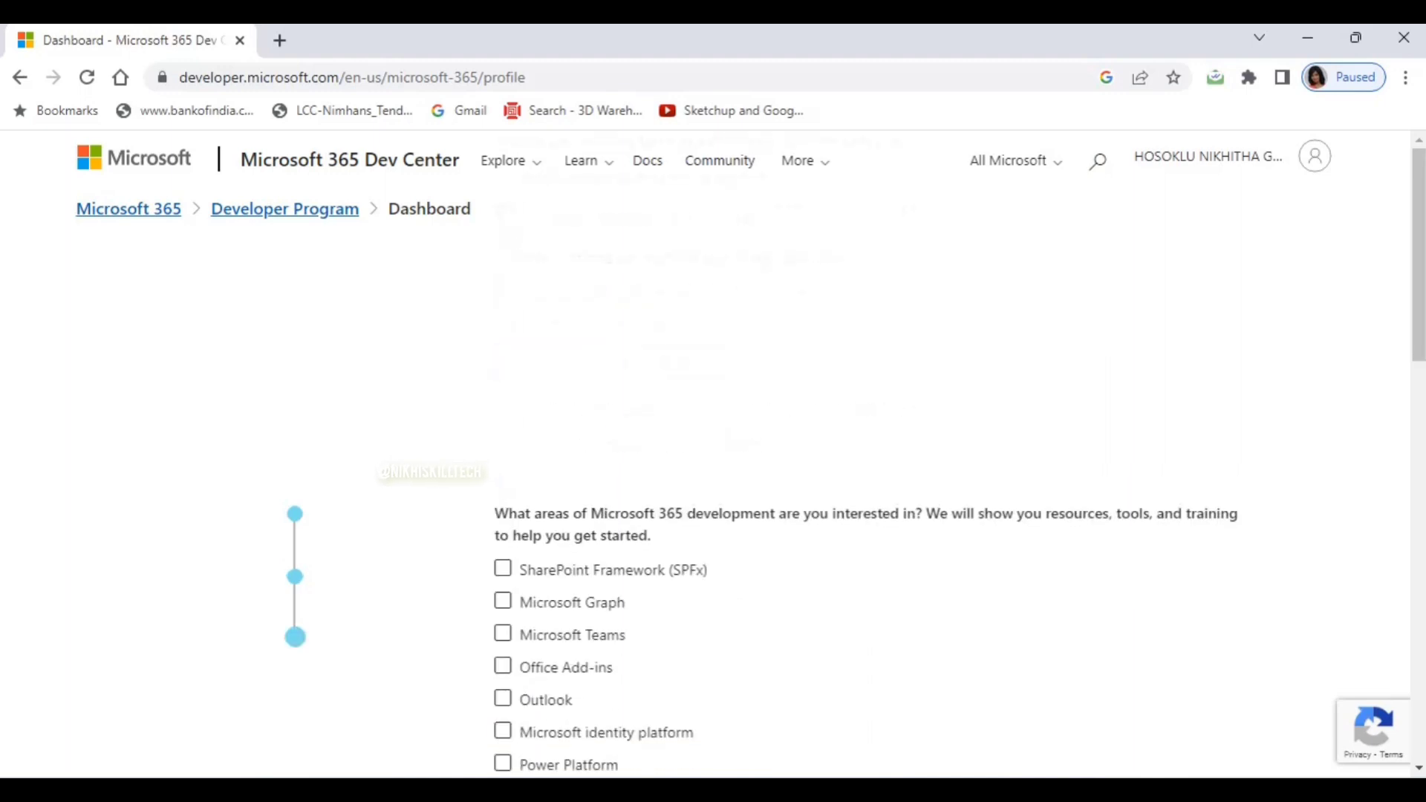
{"action": "scroll", "coordinate": [713, 446], "scroll_direction": "down", "scroll_amount": 3}
{"action": "left_click", "coordinate": [502, 352]}
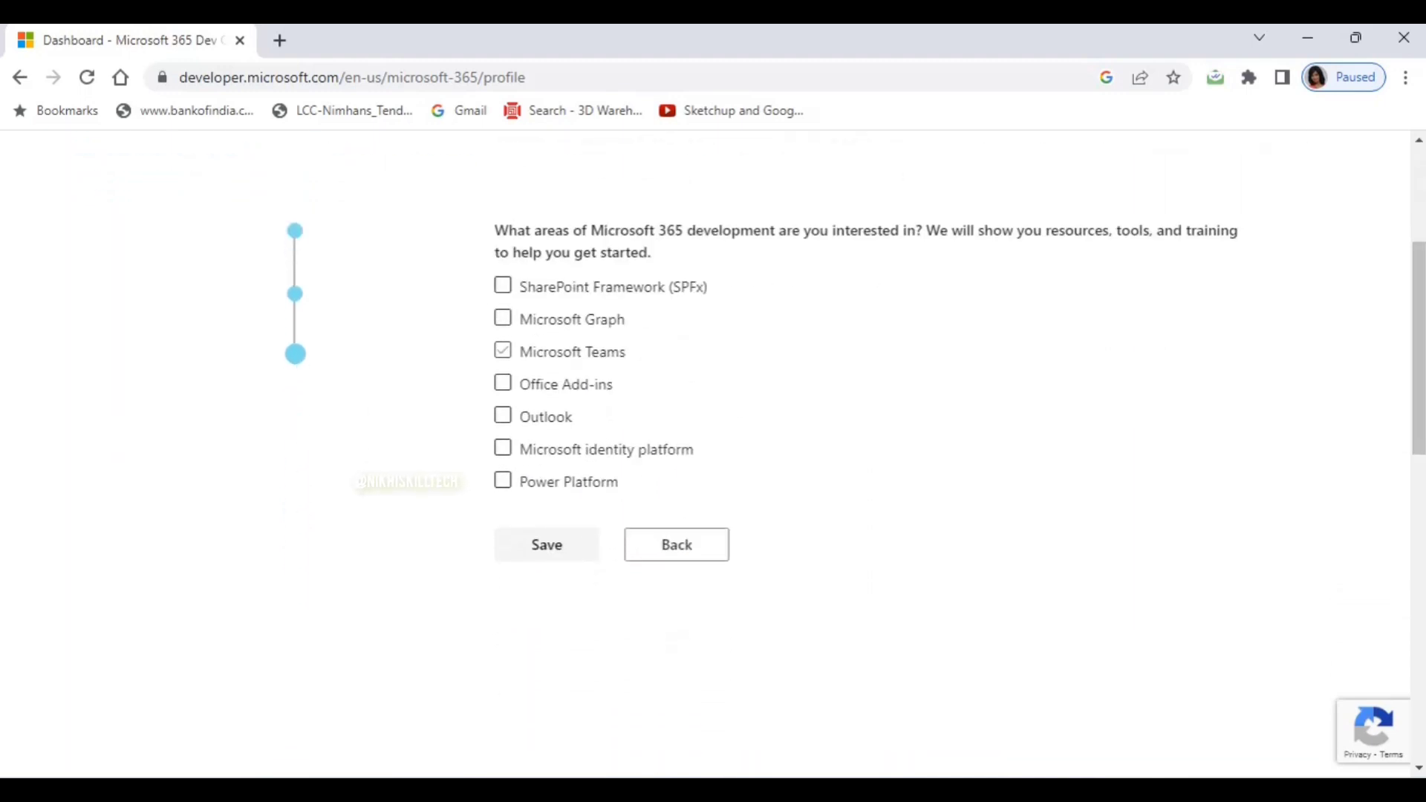
{"action": "left_click", "coordinate": [547, 544]}
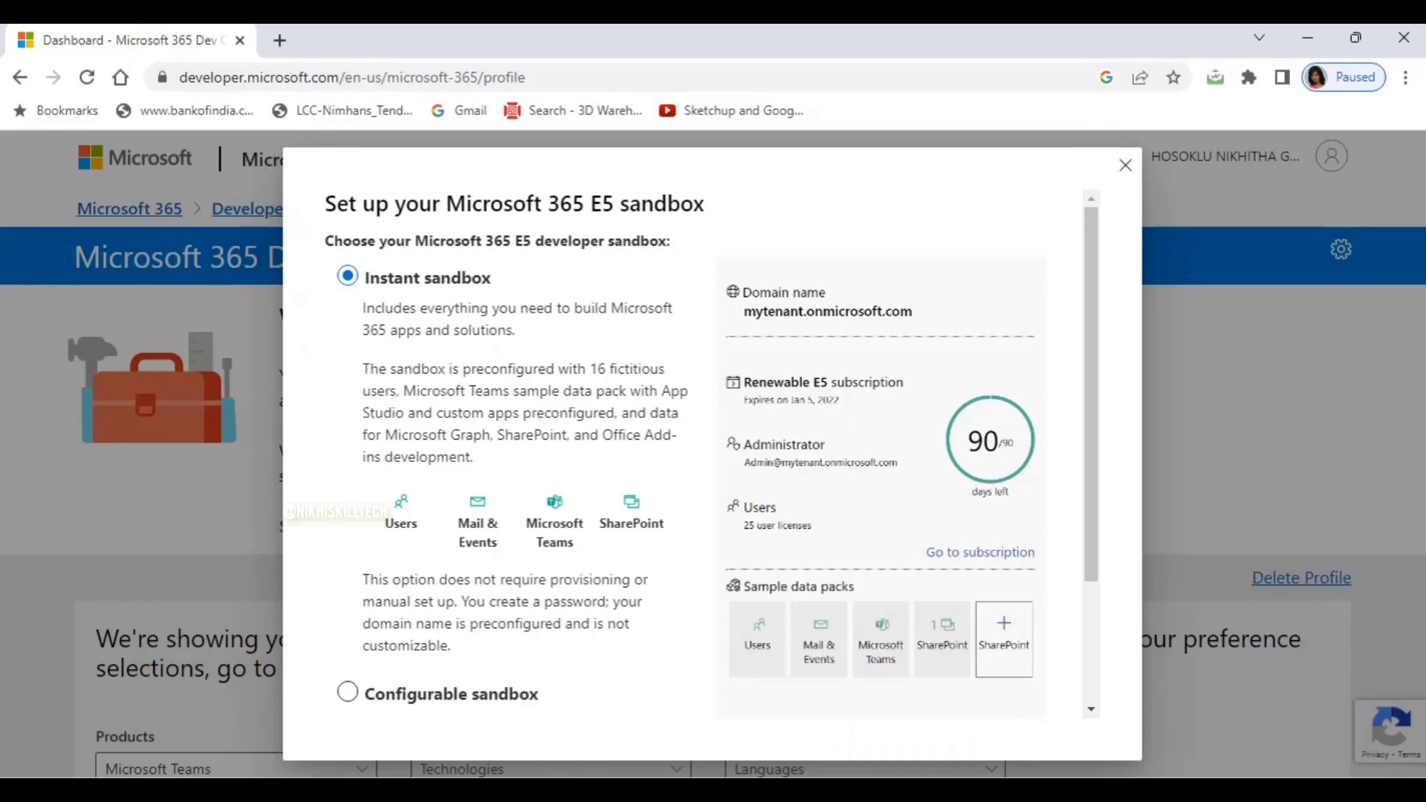
{"action": "scroll", "coordinate": [688, 455], "scroll_direction": "down", "scroll_amount": 2}
{"action": "scroll", "coordinate": [687, 454], "scroll_direction": "down", "scroll_amount": 1}
{"action": "scroll", "coordinate": [276, 520], "scroll_direction": "down", "scroll_amount": 1}
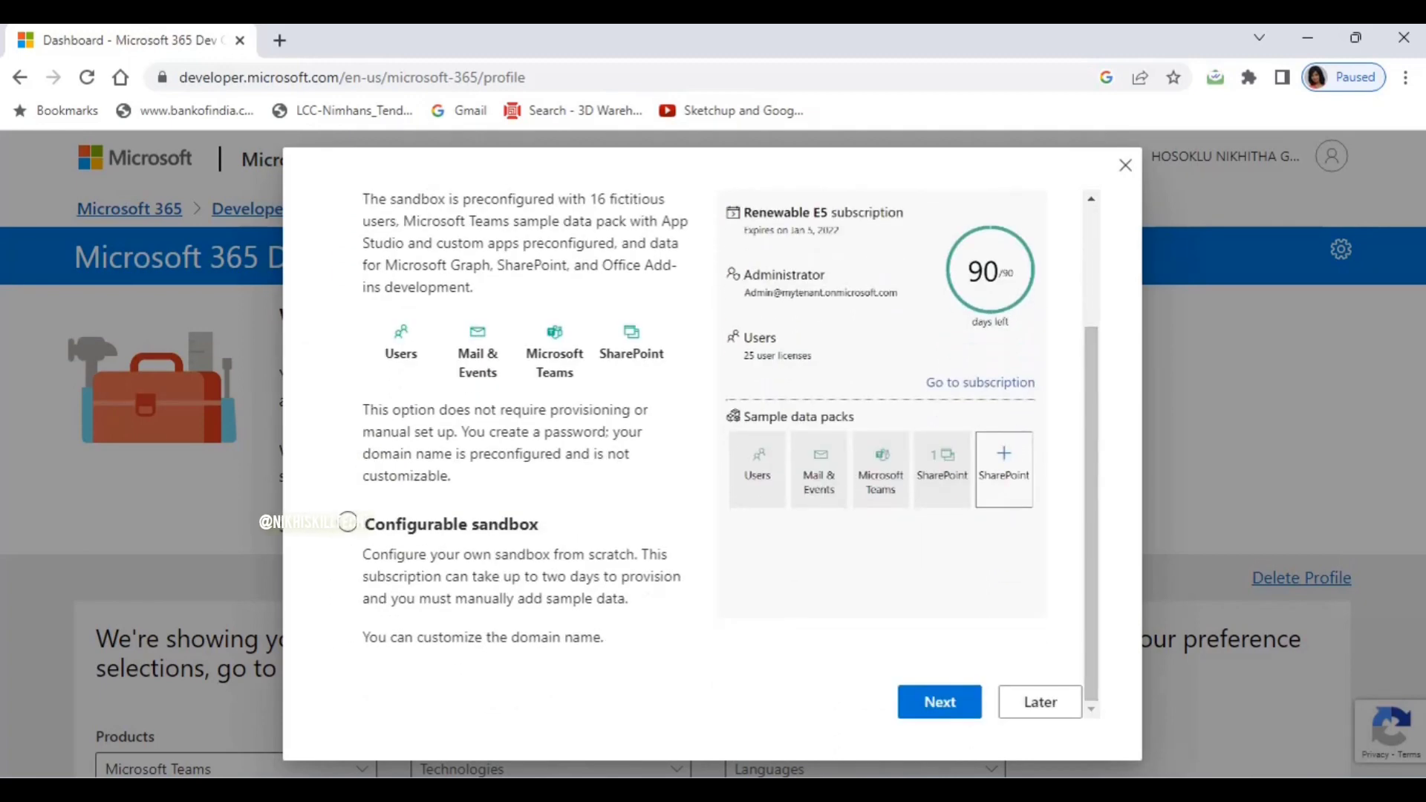
{"action": "left_click", "coordinate": [348, 524]}
{"action": "left_click", "coordinate": [940, 702]}
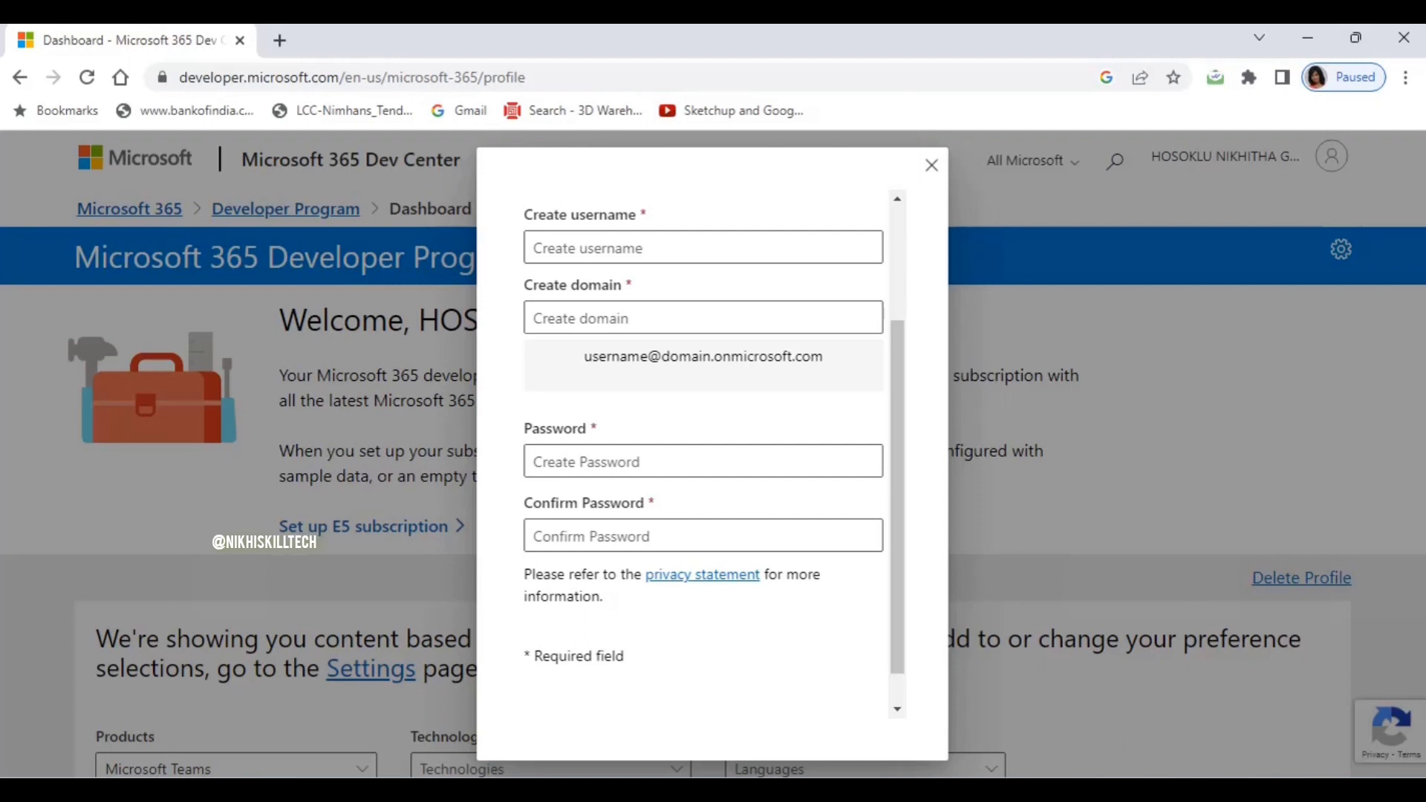
Submit the sandbox username, the suggested domain and the password
{"action": "key", "text": "Tab"}
{"action": "type", "text": "AtN"}
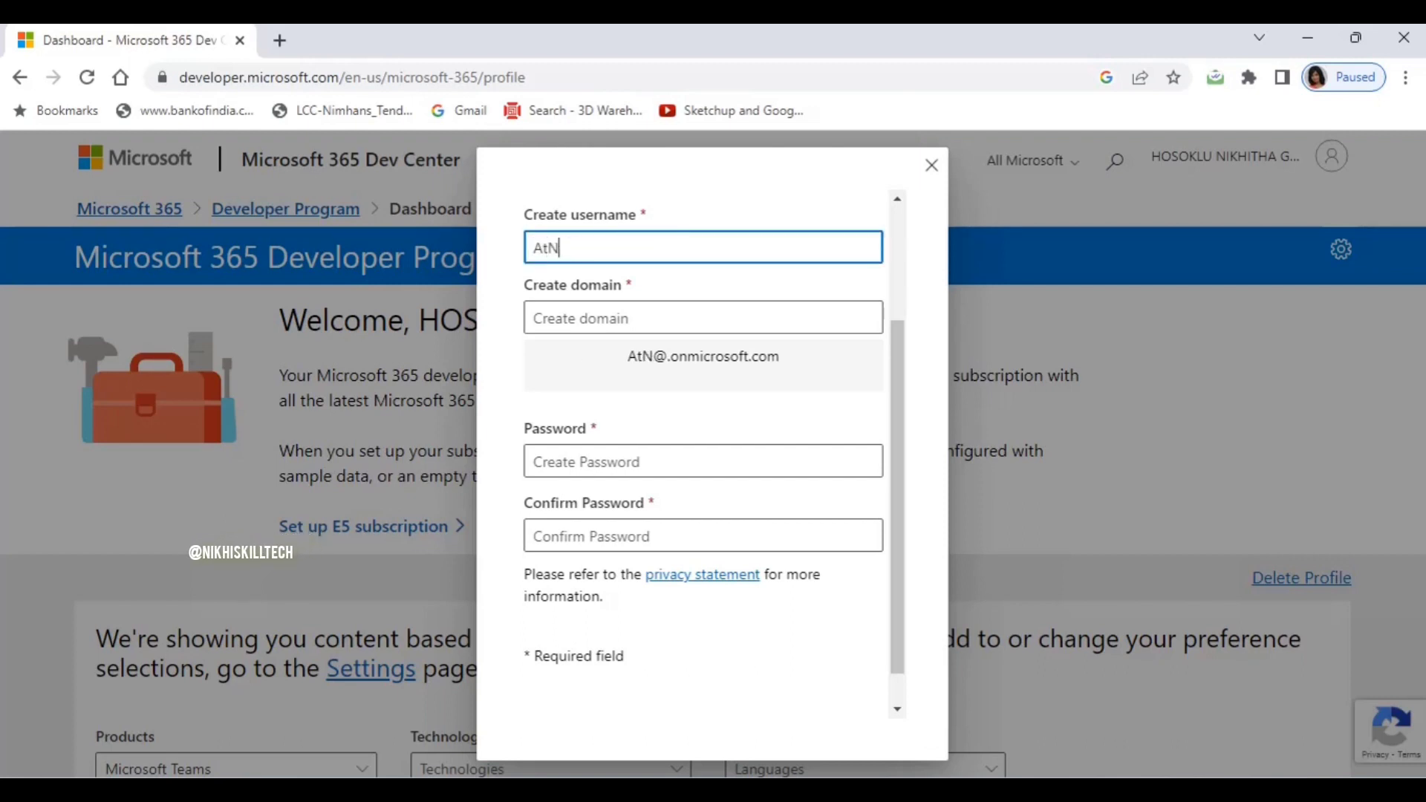
{"action": "type", "text": "ikhiSkillTech"}
{"action": "key", "text": "Tab"}
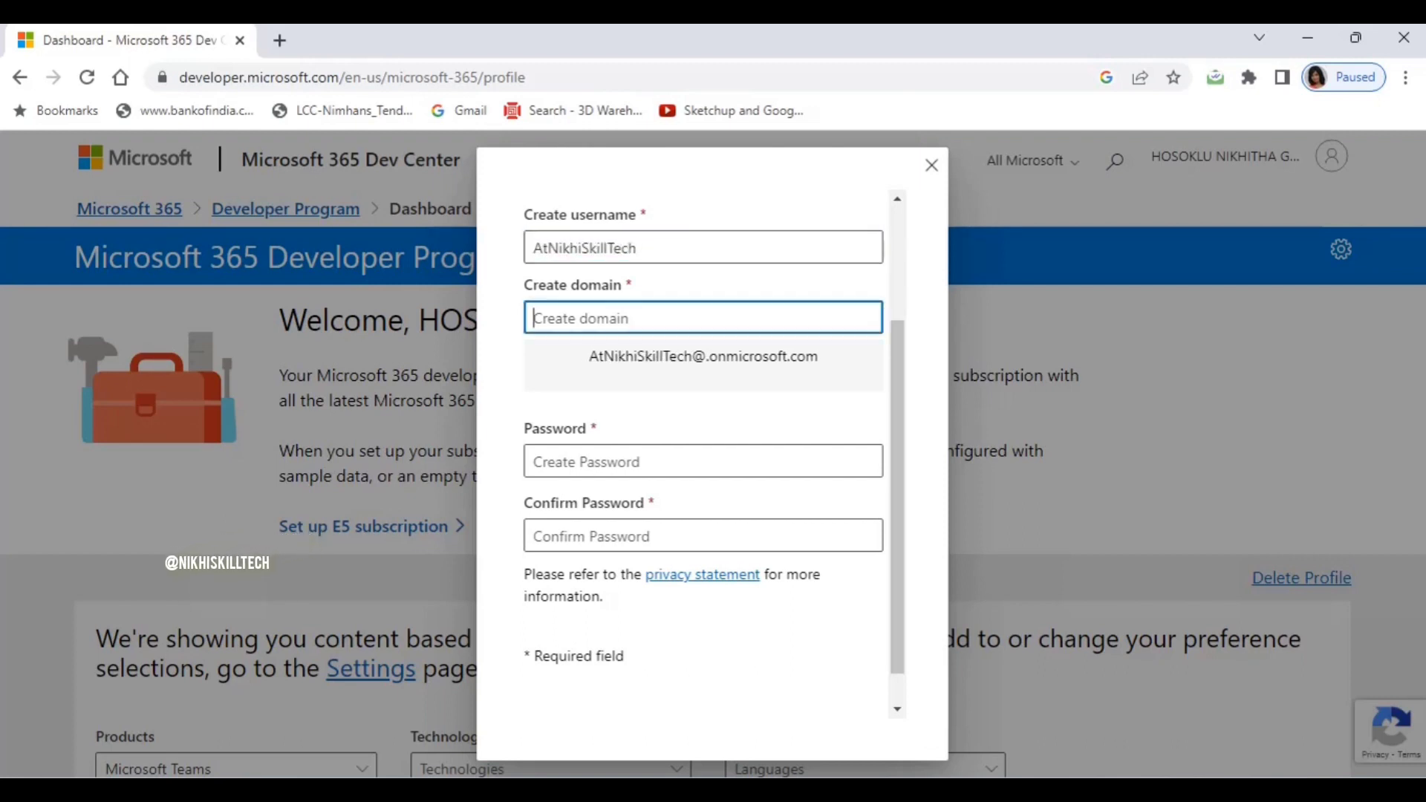
{"action": "type", "text": "AtNikhiS"}
{"action": "key", "text": "Down"}
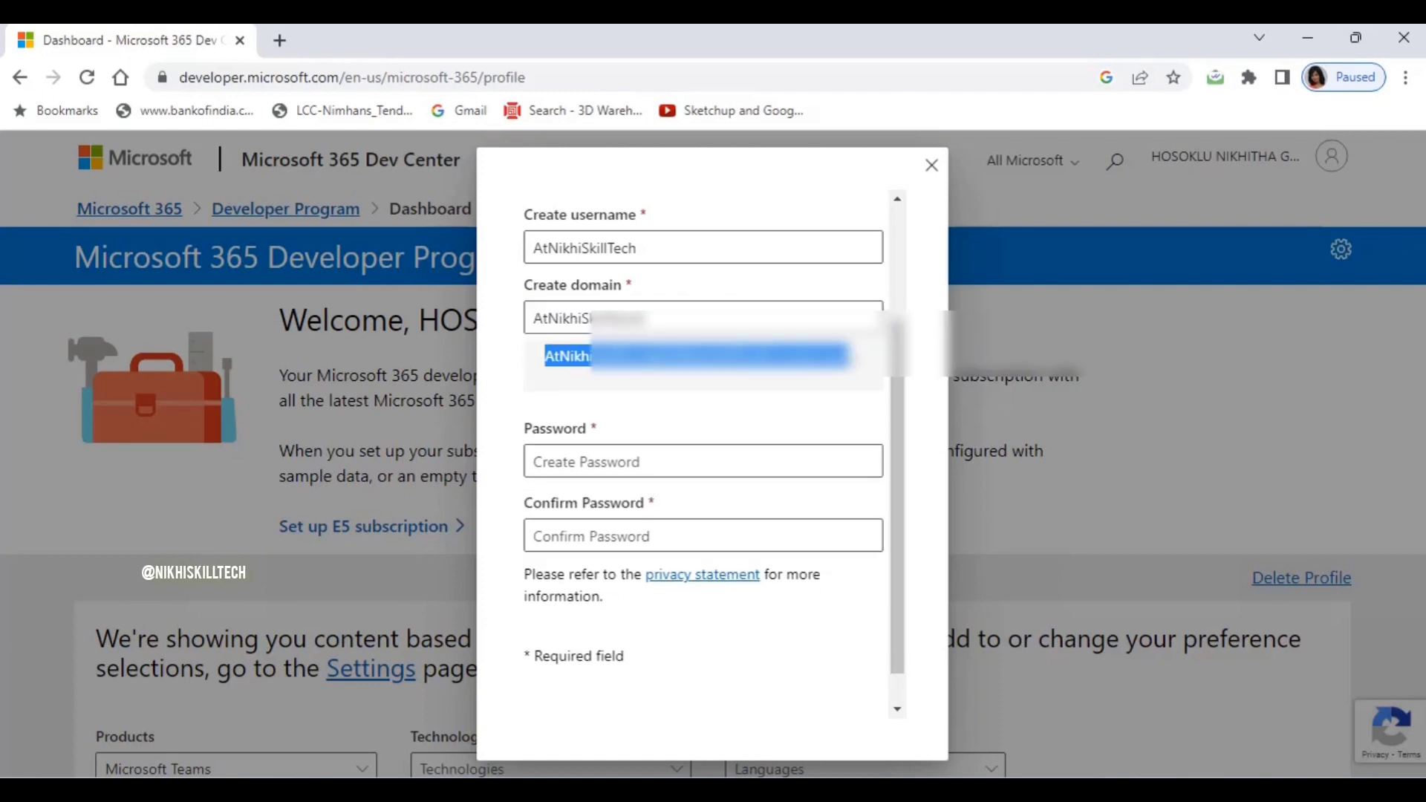
{"action": "key", "text": "Return"}
{"action": "key", "text": "Return"}
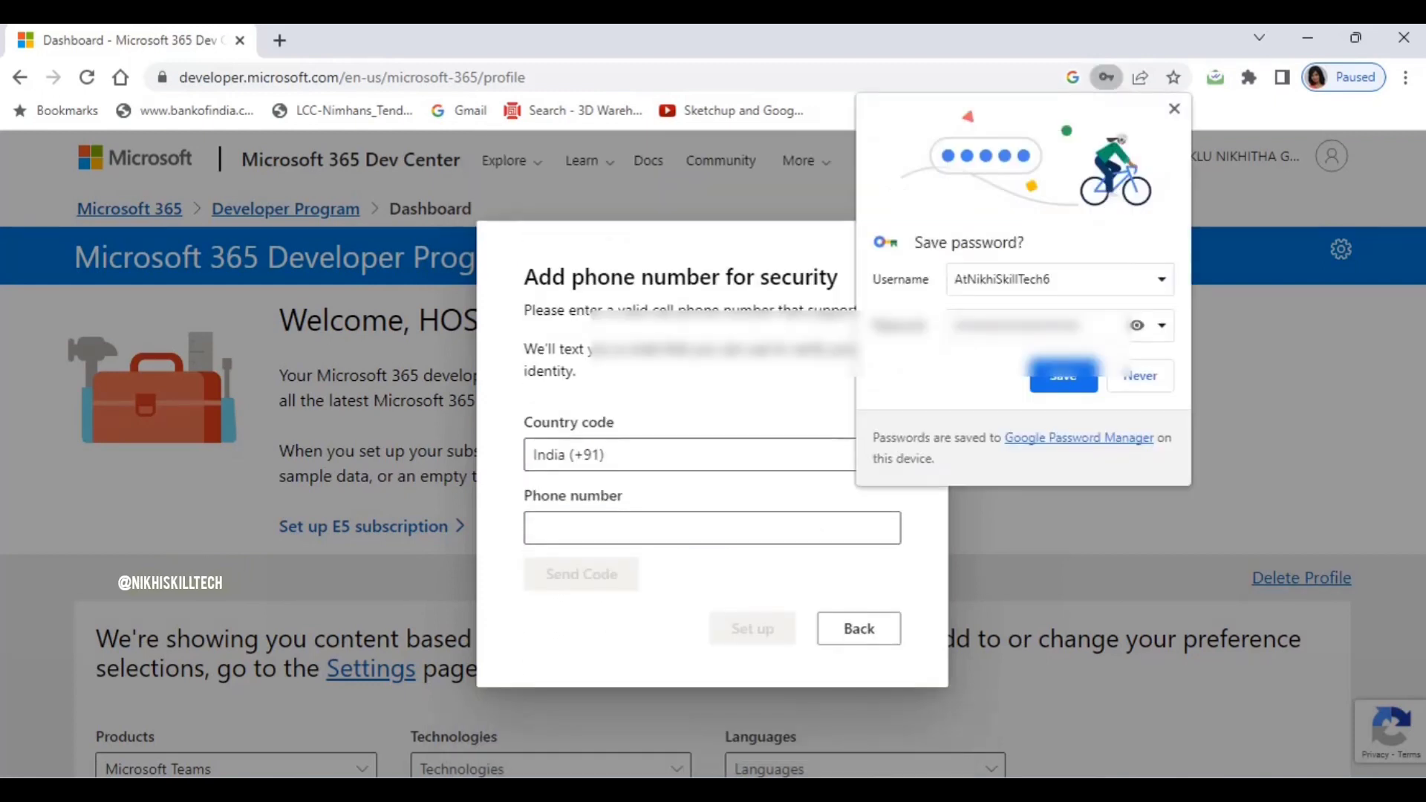
Enter an India (+91) phone number and send the SMS verification code
{"action": "key", "text": "Escape"}
{"action": "type", "text": "748"}
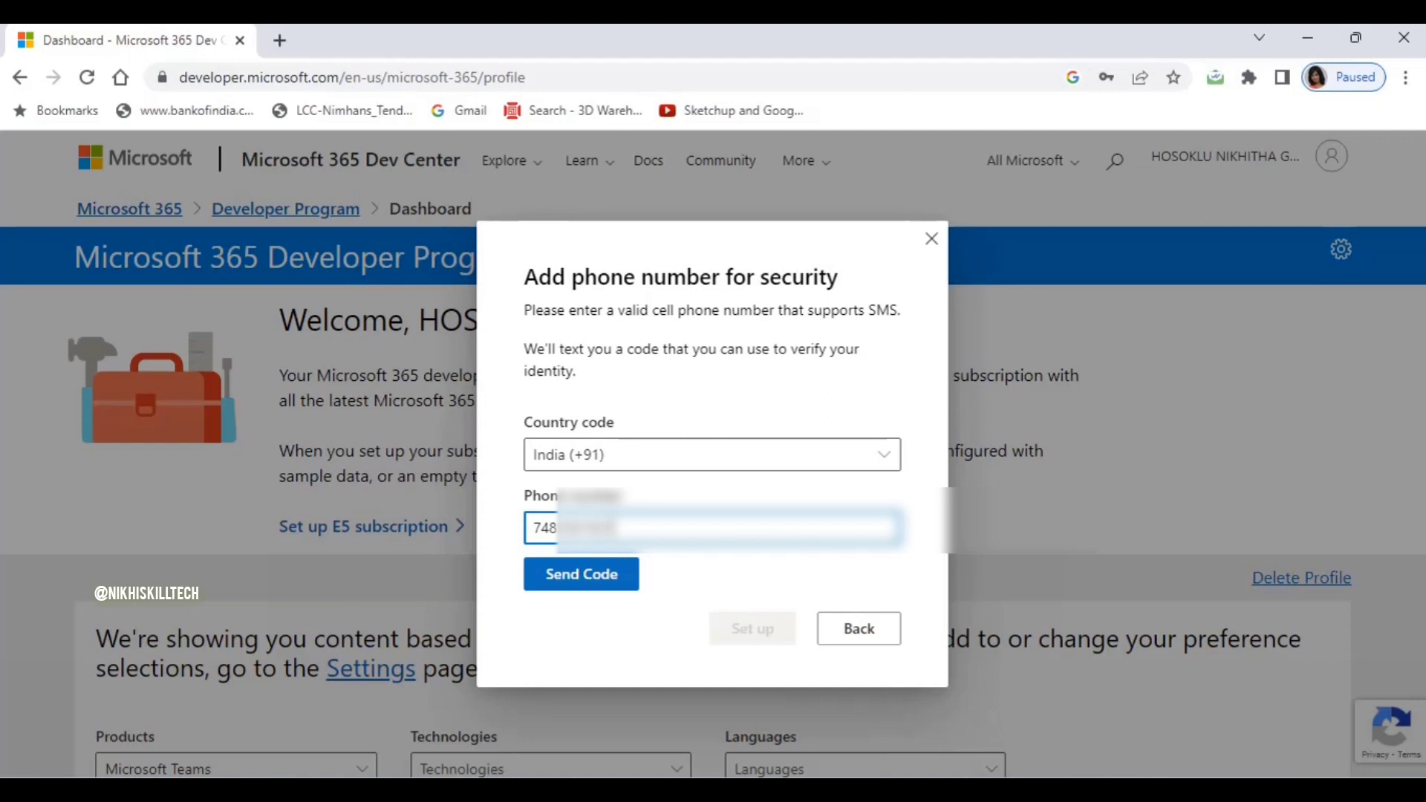
{"action": "key", "text": "Return"}
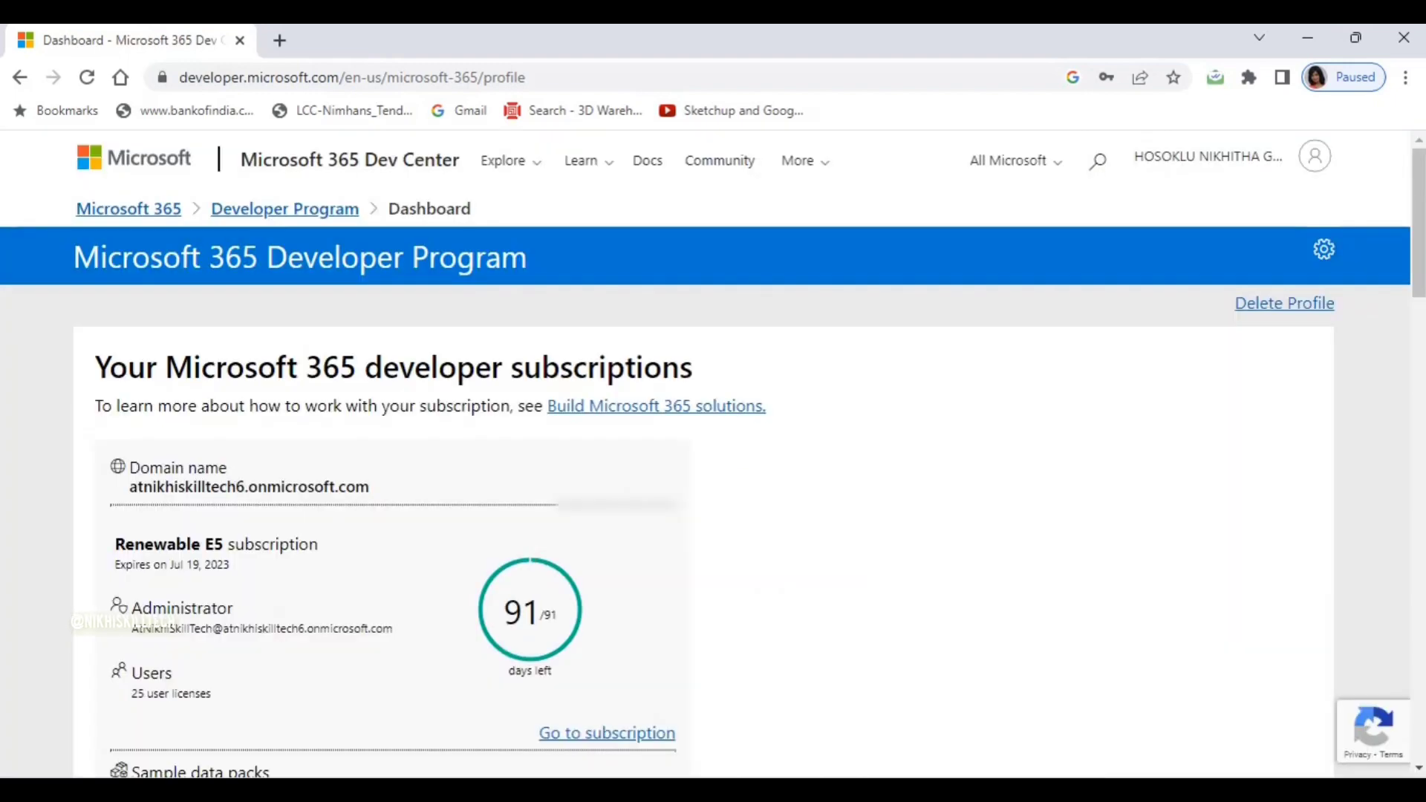
{"action": "scroll", "coordinate": [714, 447], "scroll_direction": "down", "scroll_amount": 5}
{"action": "scroll", "coordinate": [713, 446], "scroll_direction": "up", "scroll_amount": 5}
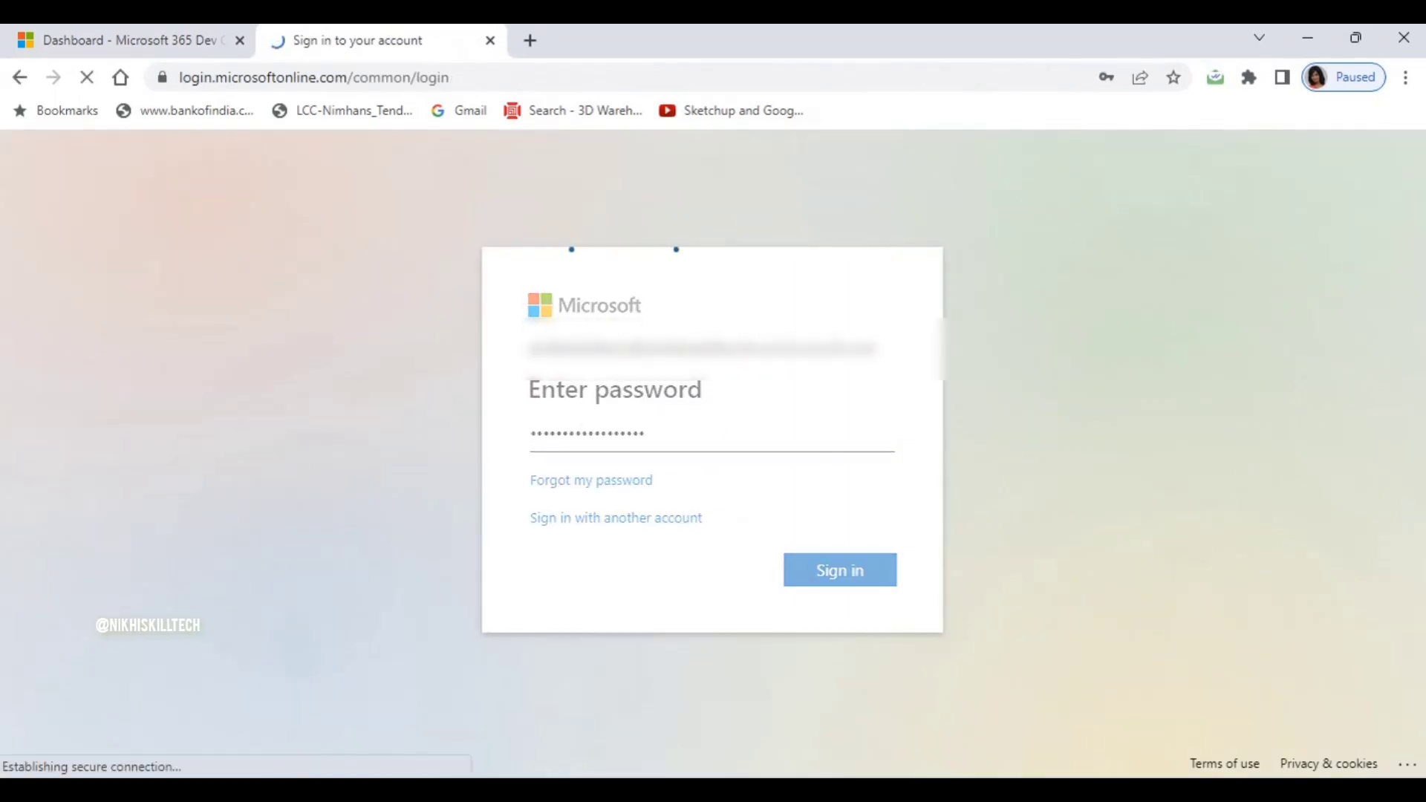
Finish signing in to the sandbox account and stay signed in to Microsoft 365
{"action": "left_click", "coordinate": [539, 507]}
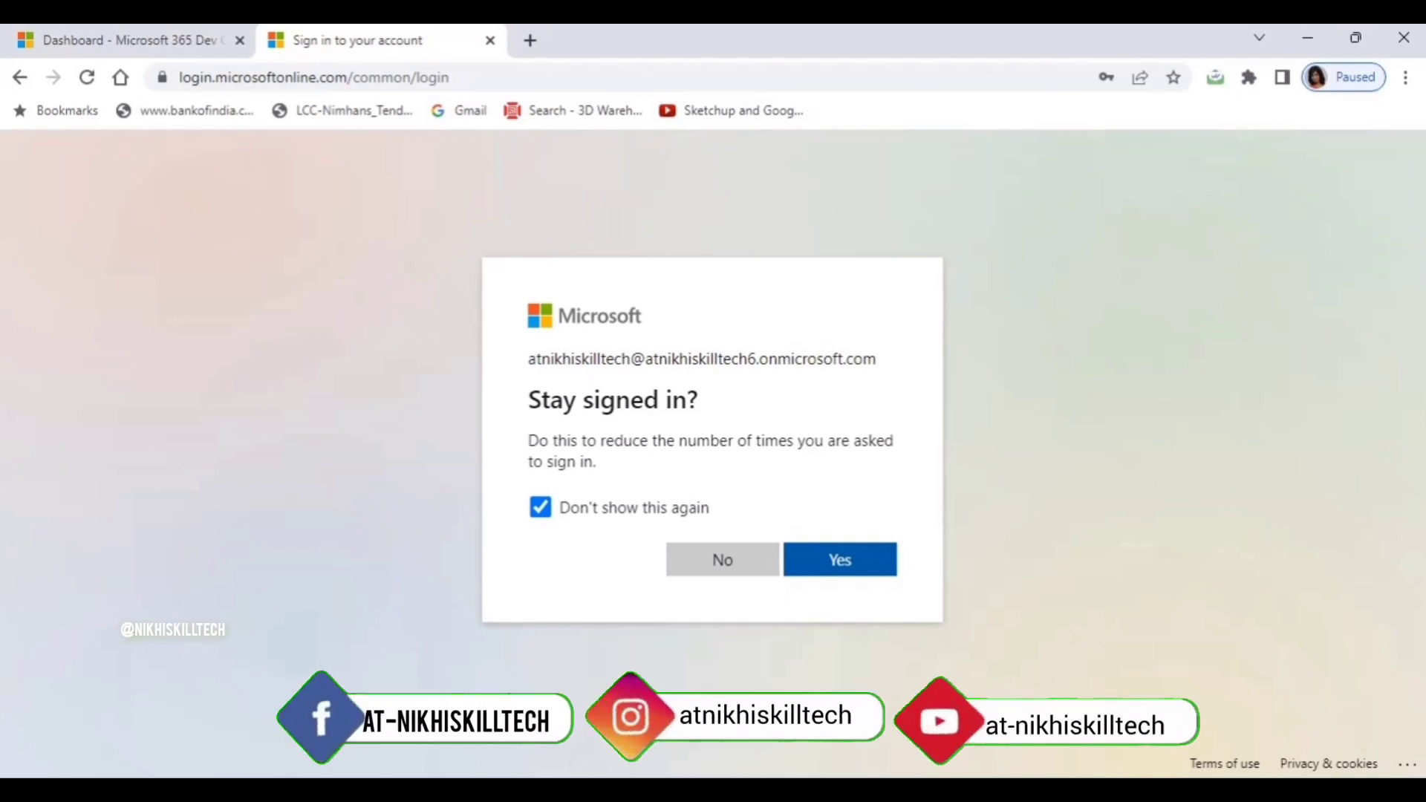
{"action": "key", "text": "Return"}
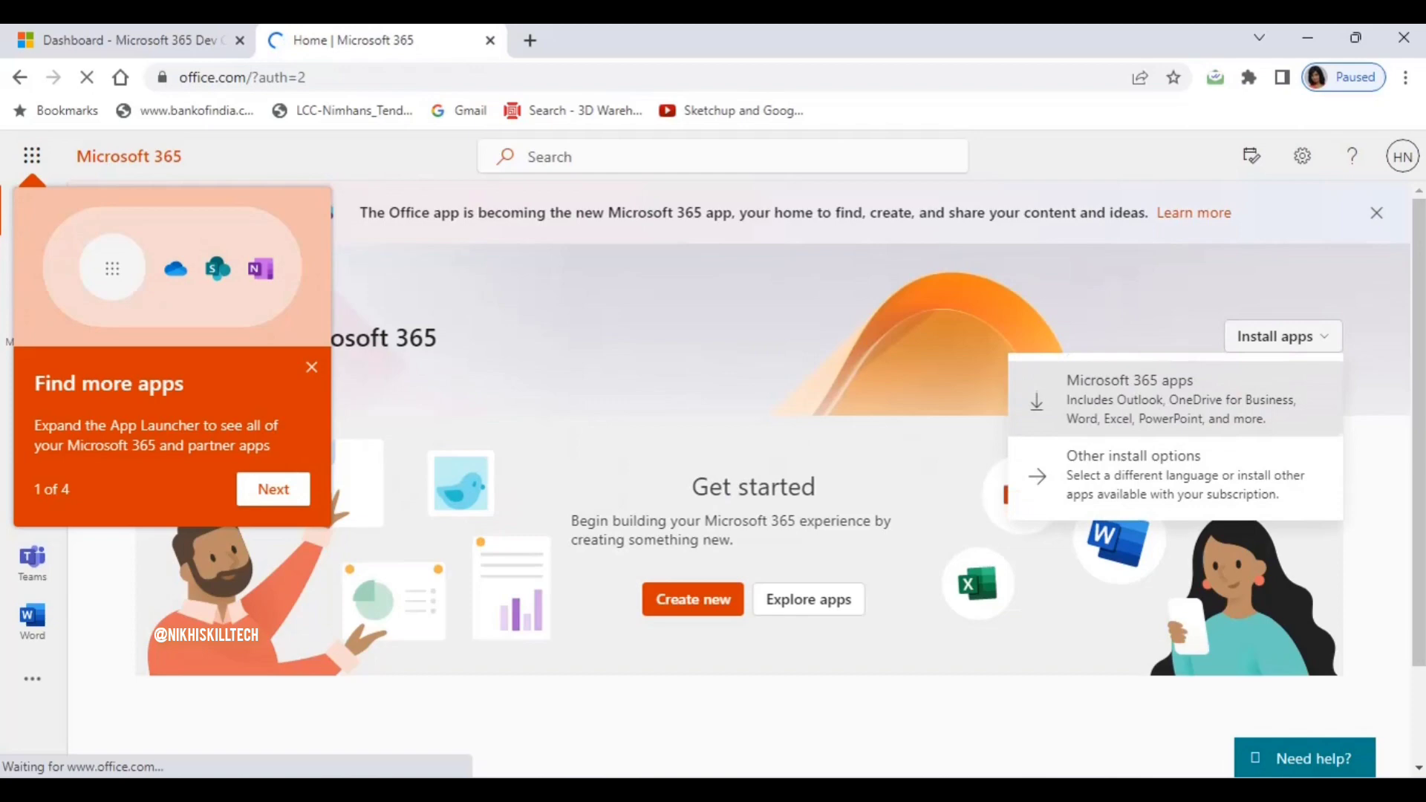
Download the Microsoft 365 apps OfficeSetup installer from office.com
{"action": "left_click", "coordinate": [1160, 399]}
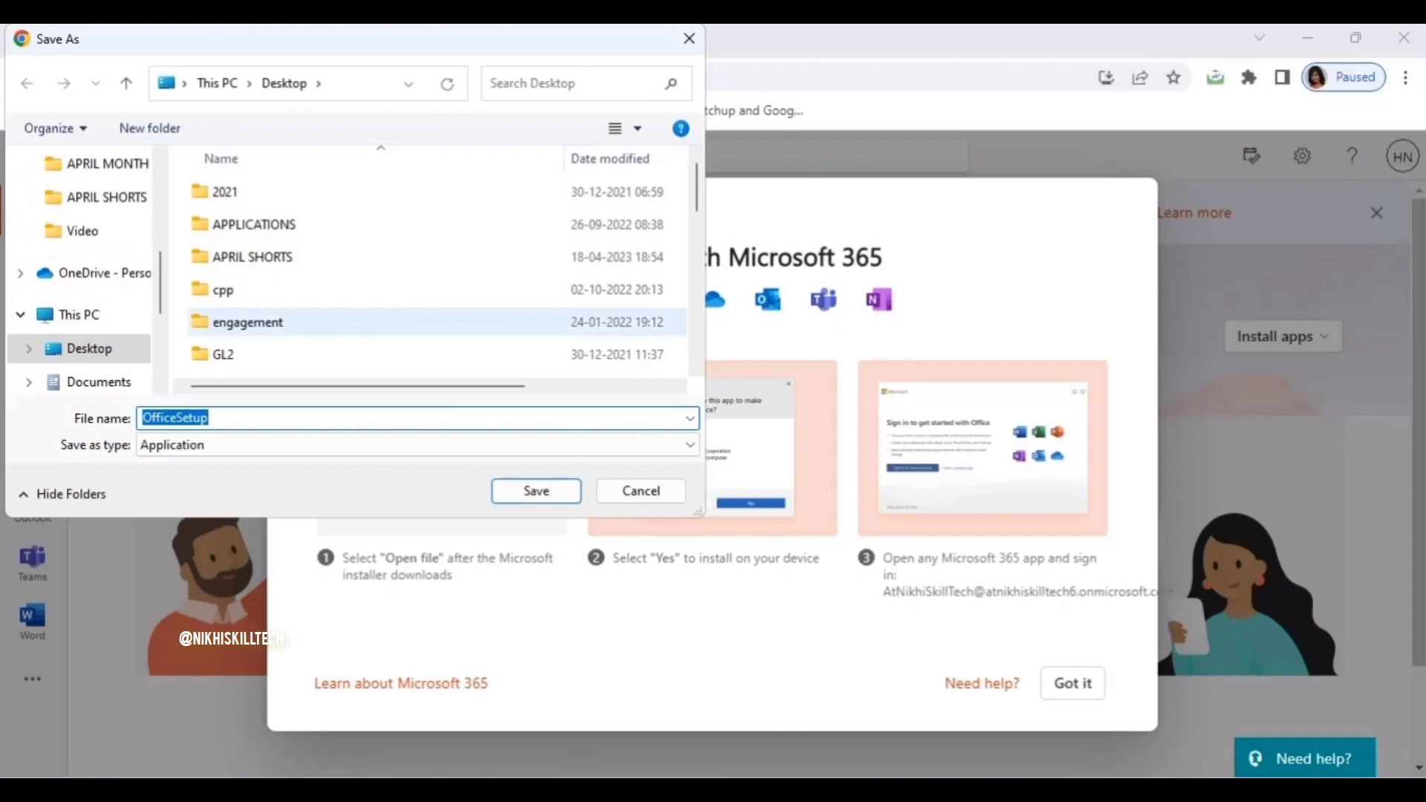
{"action": "key", "text": "Return"}
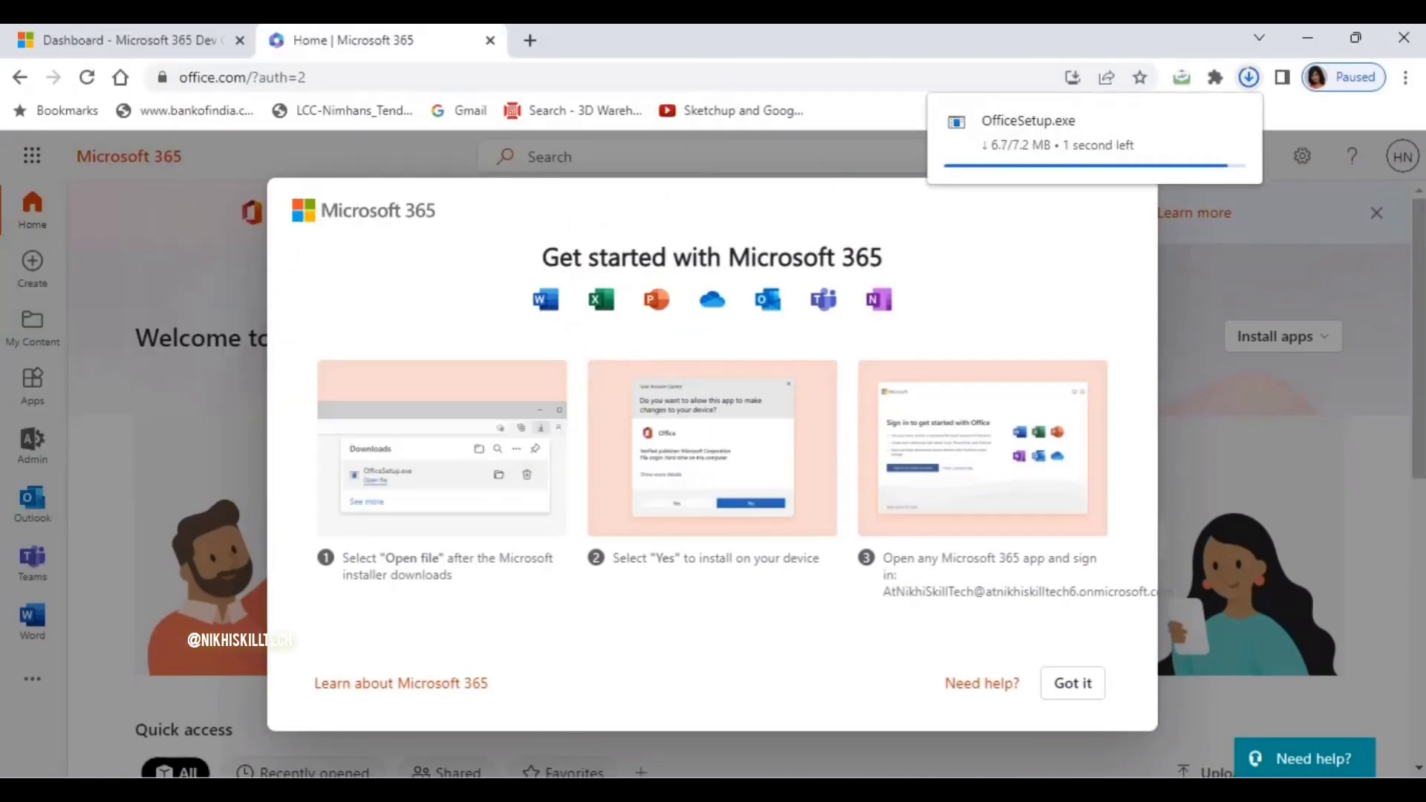
{"action": "left_click", "coordinate": [1074, 682]}
Locate OfficeSetup in the Downloads folder and run the installer
{"action": "left_click", "coordinate": [1405, 77]}
{"action": "left_click", "coordinate": [1215, 219]}
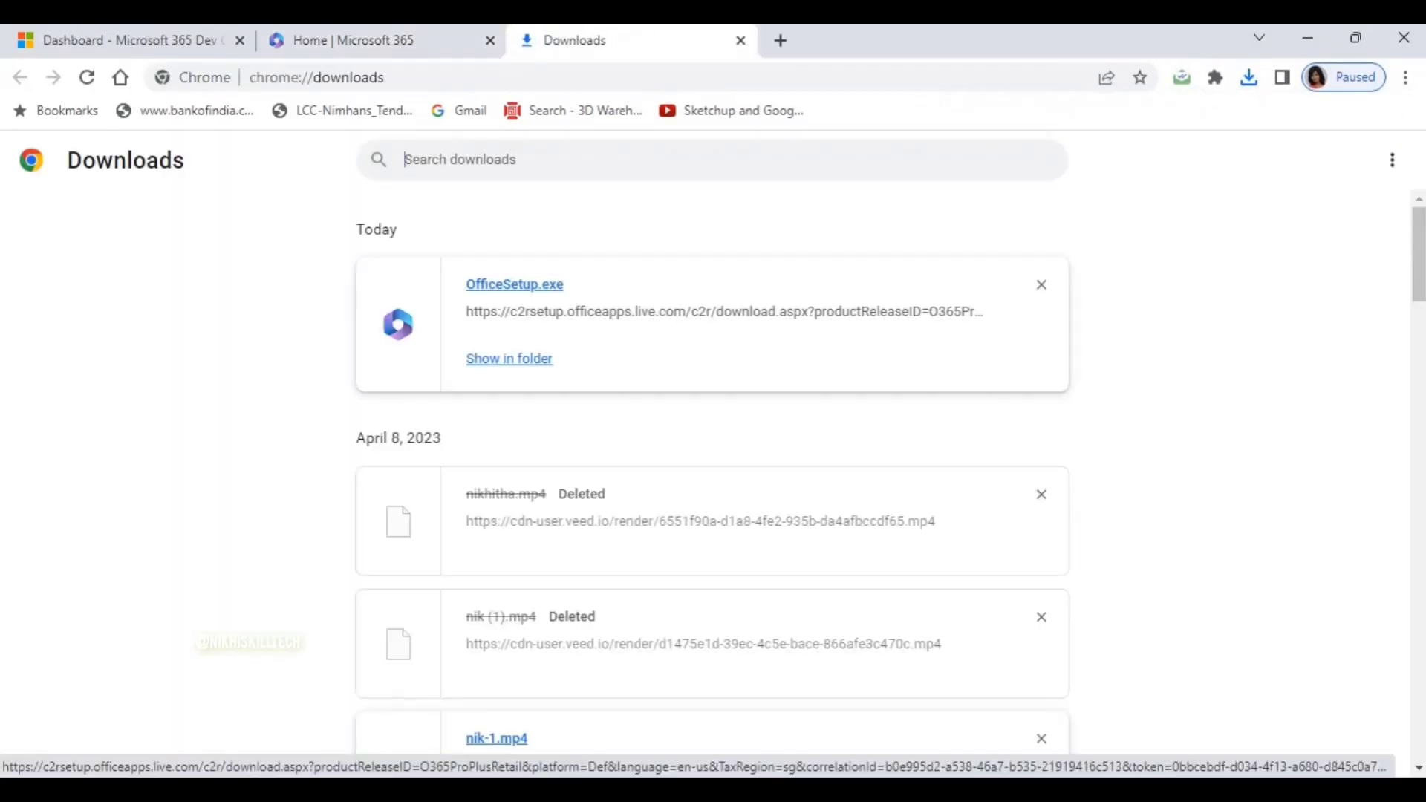
{"action": "left_click", "coordinate": [508, 358]}
{"action": "scroll", "coordinate": [320, 558], "scroll_direction": "down", "scroll_amount": 5}
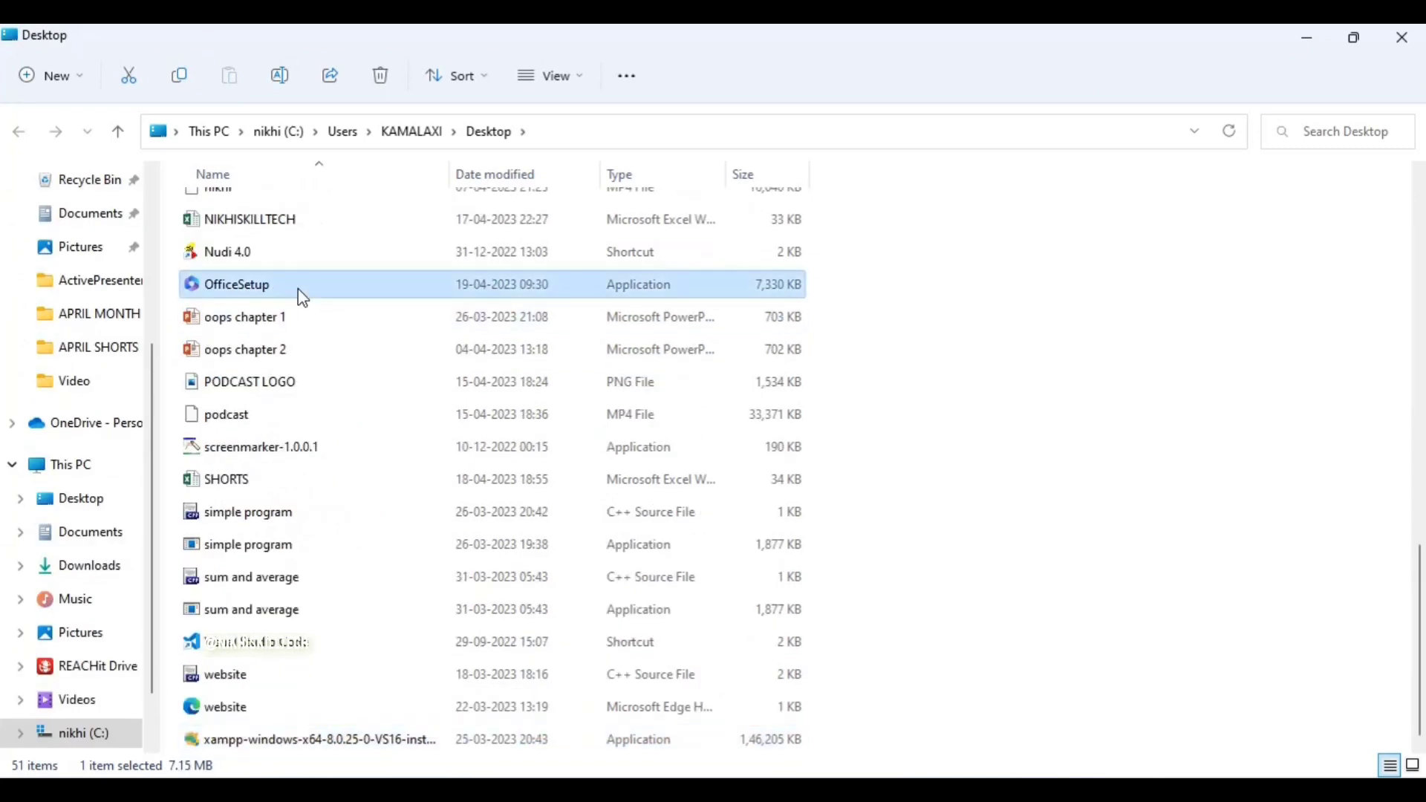
{"action": "double_click", "coordinate": [300, 296]}
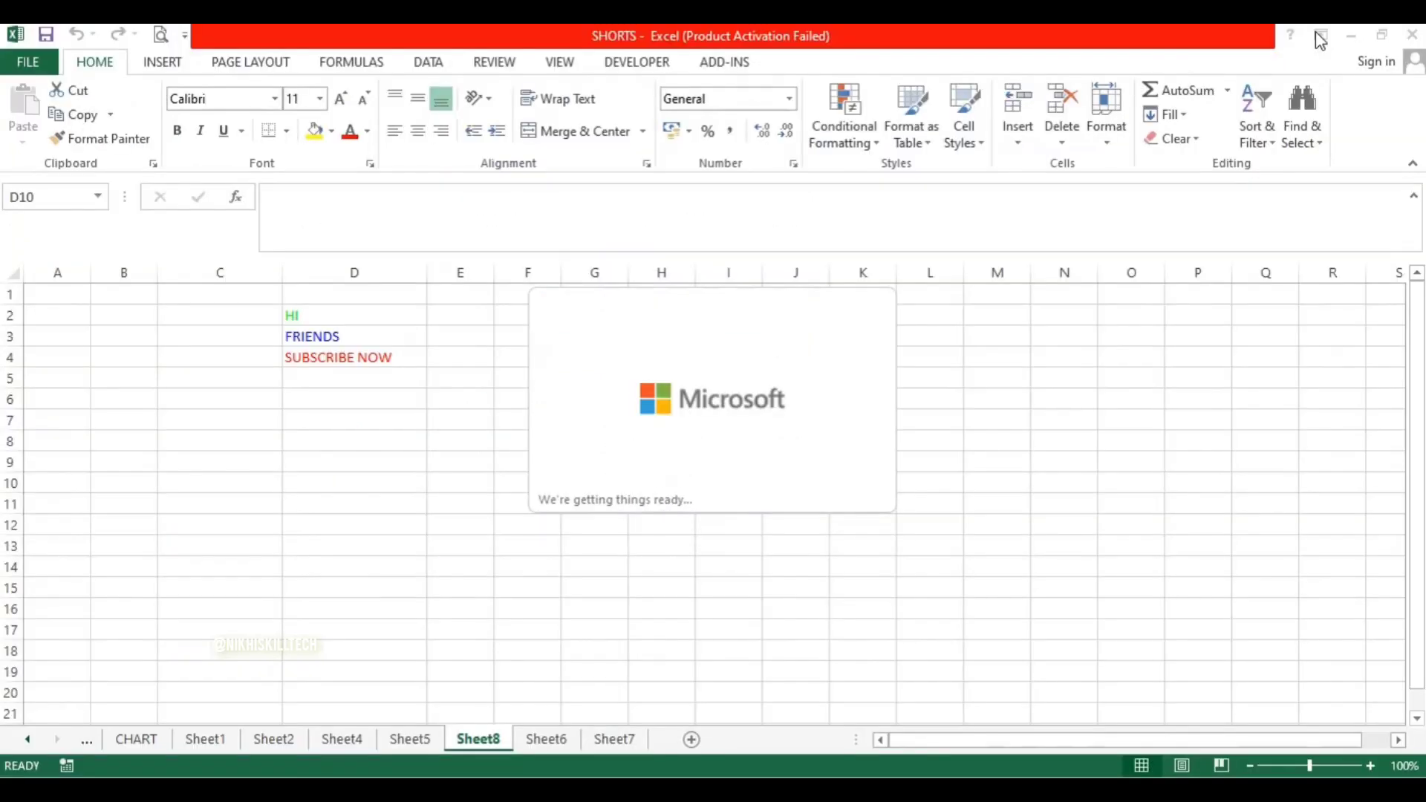
Minimize the open SHORTS workbook while the Office installer downloads
{"action": "left_click", "coordinate": [1353, 28]}
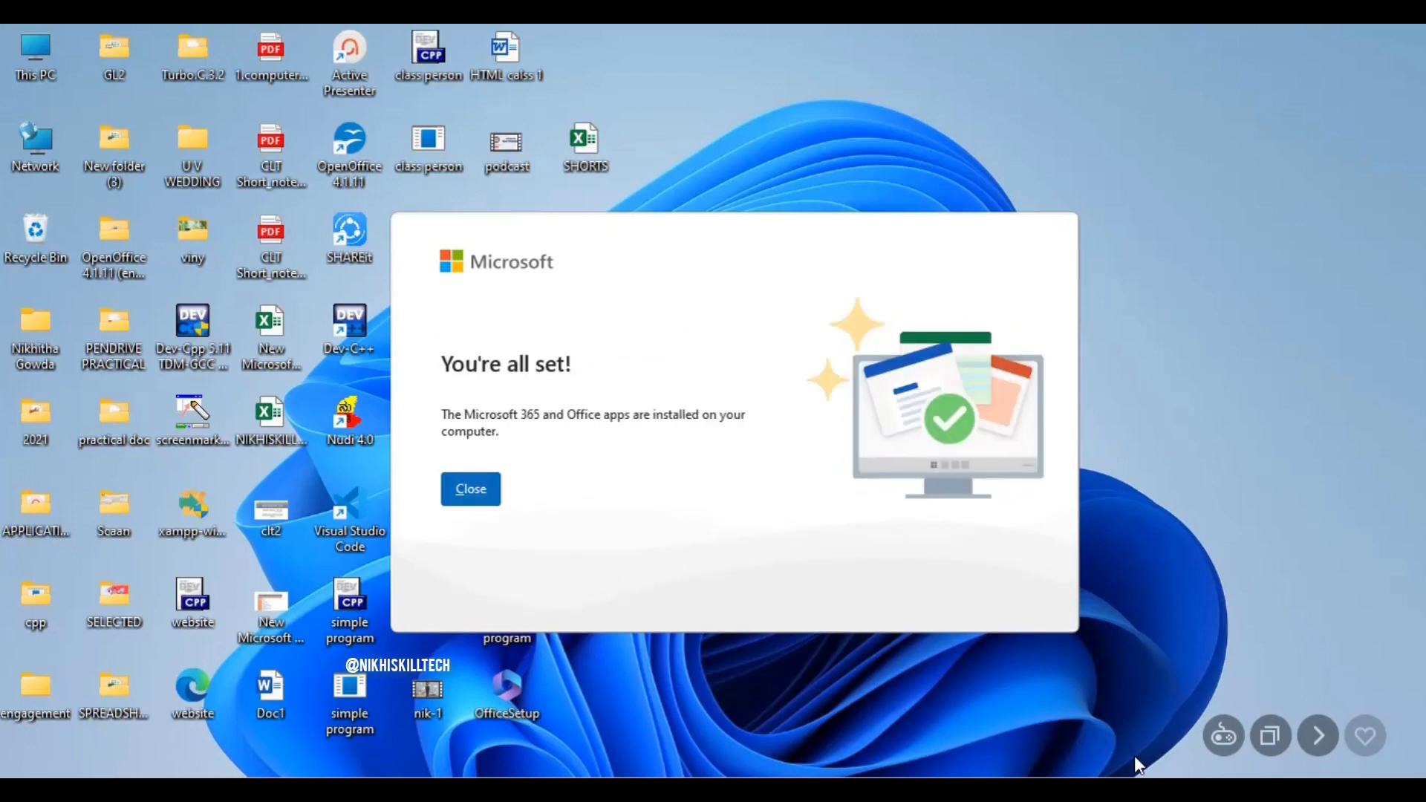
Dismiss the 'You're all set!' window and the installation-finished notification
{"action": "left_click", "coordinate": [471, 490]}
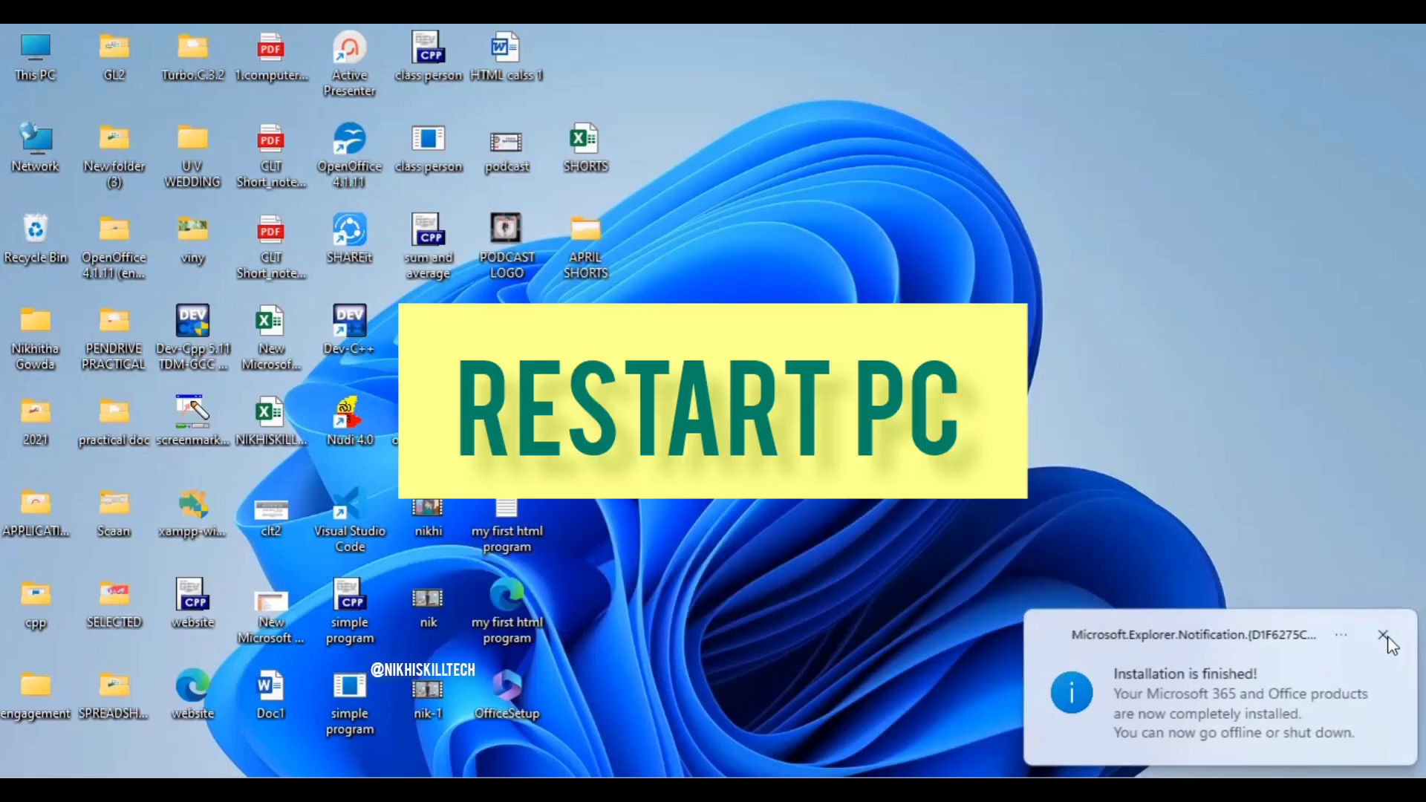
{"action": "left_click", "coordinate": [1384, 638]}
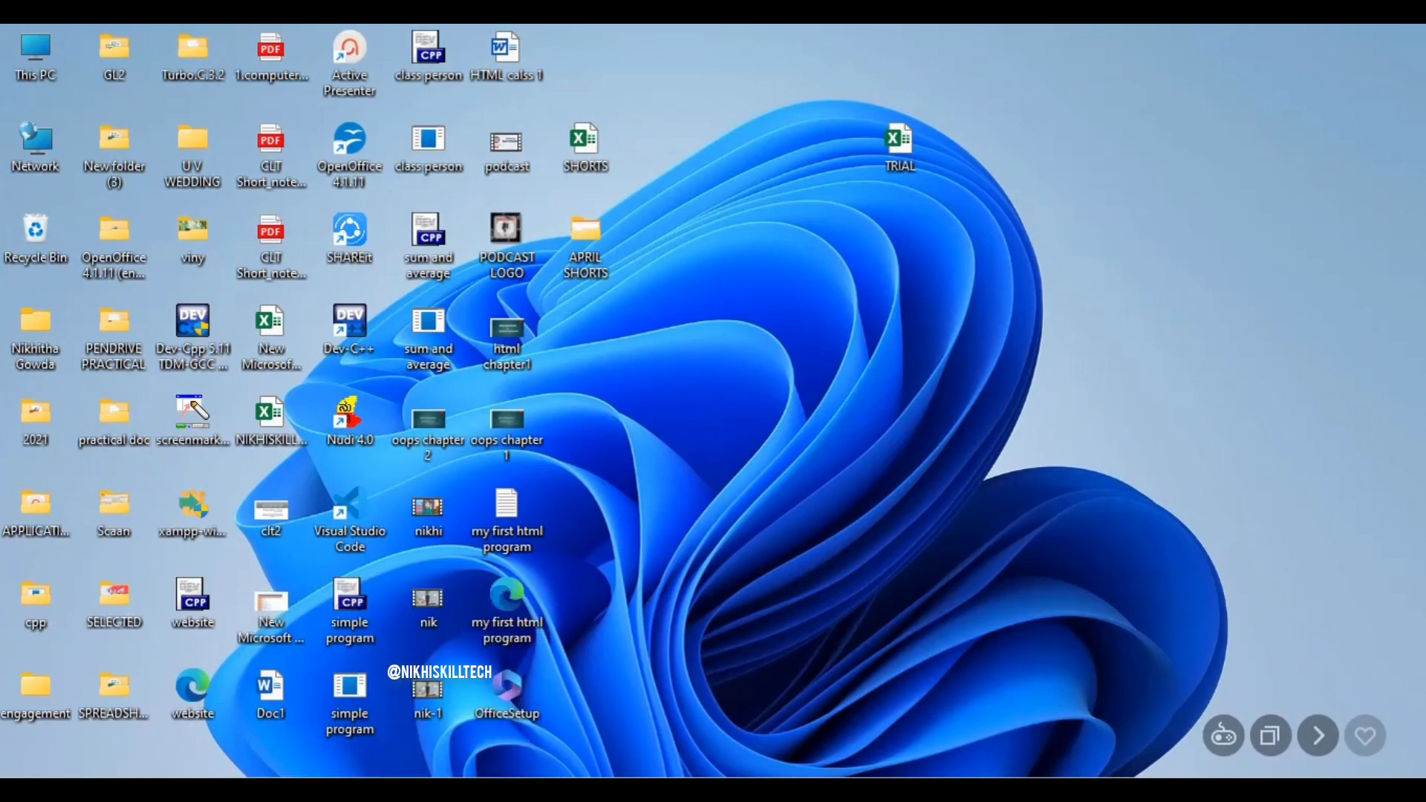
Launch Microsoft 365 Excel from Windows Search by typing EXCEL
{"action": "key", "text": "super+s"}
{"action": "type", "text": "EXCE"}
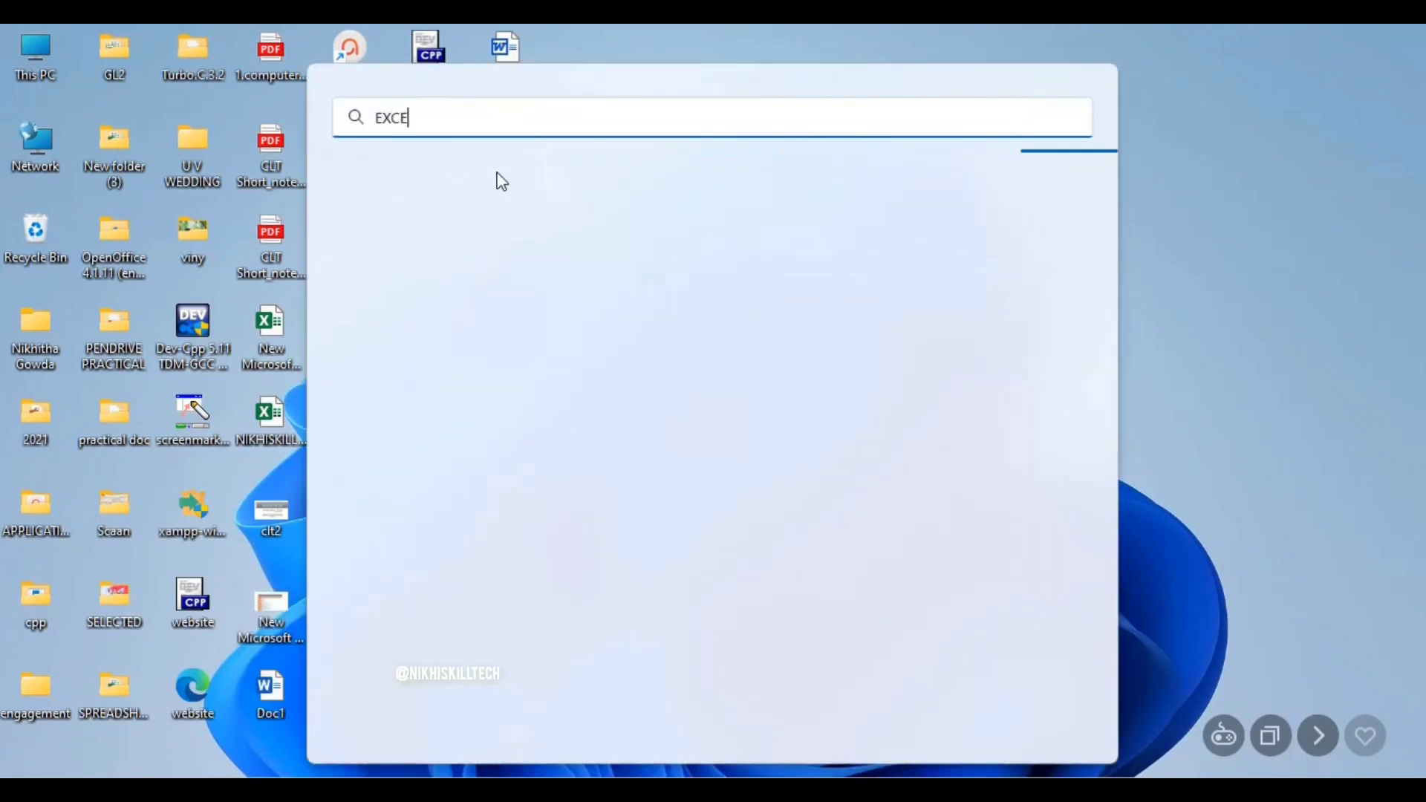
{"action": "type", "text": "L"}
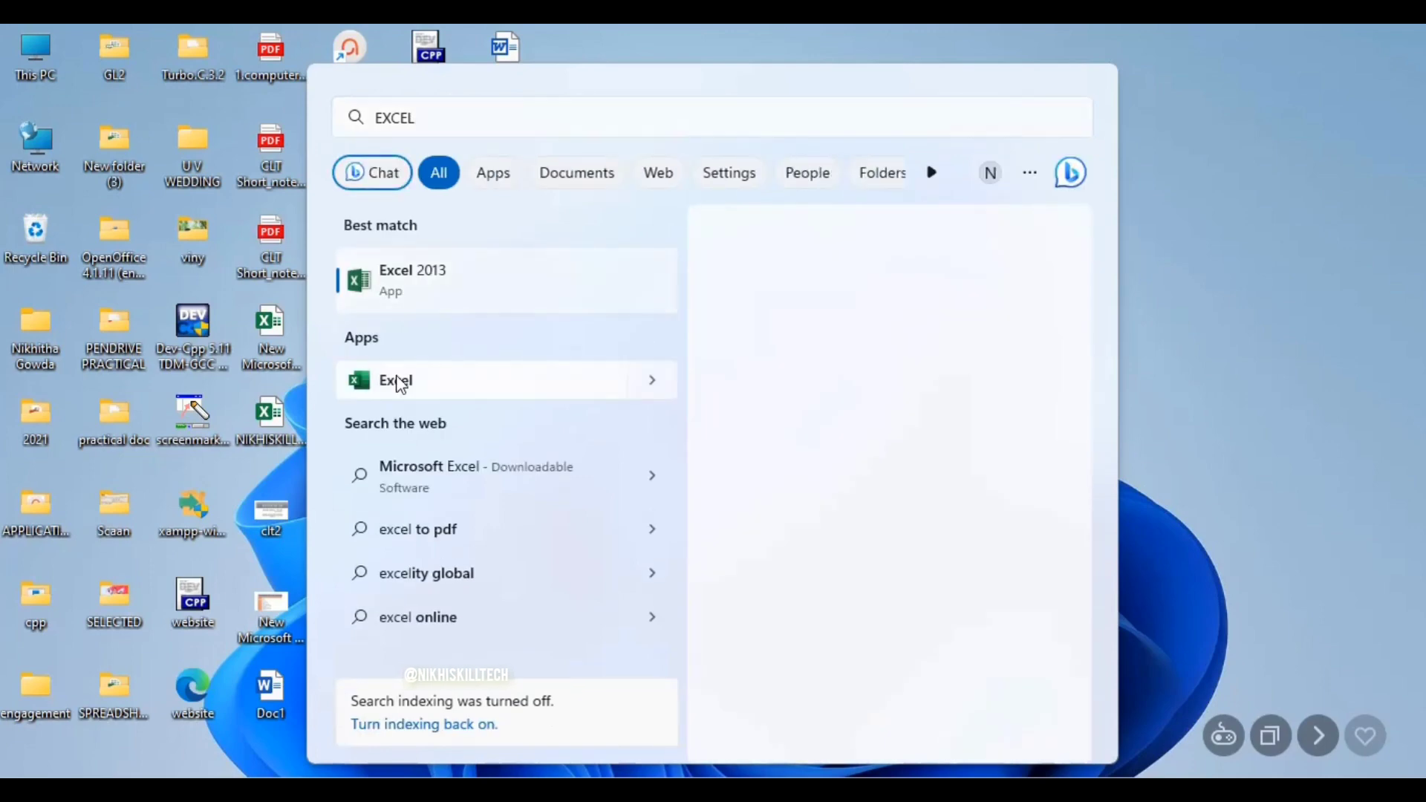
{"action": "left_click", "coordinate": [398, 382]}
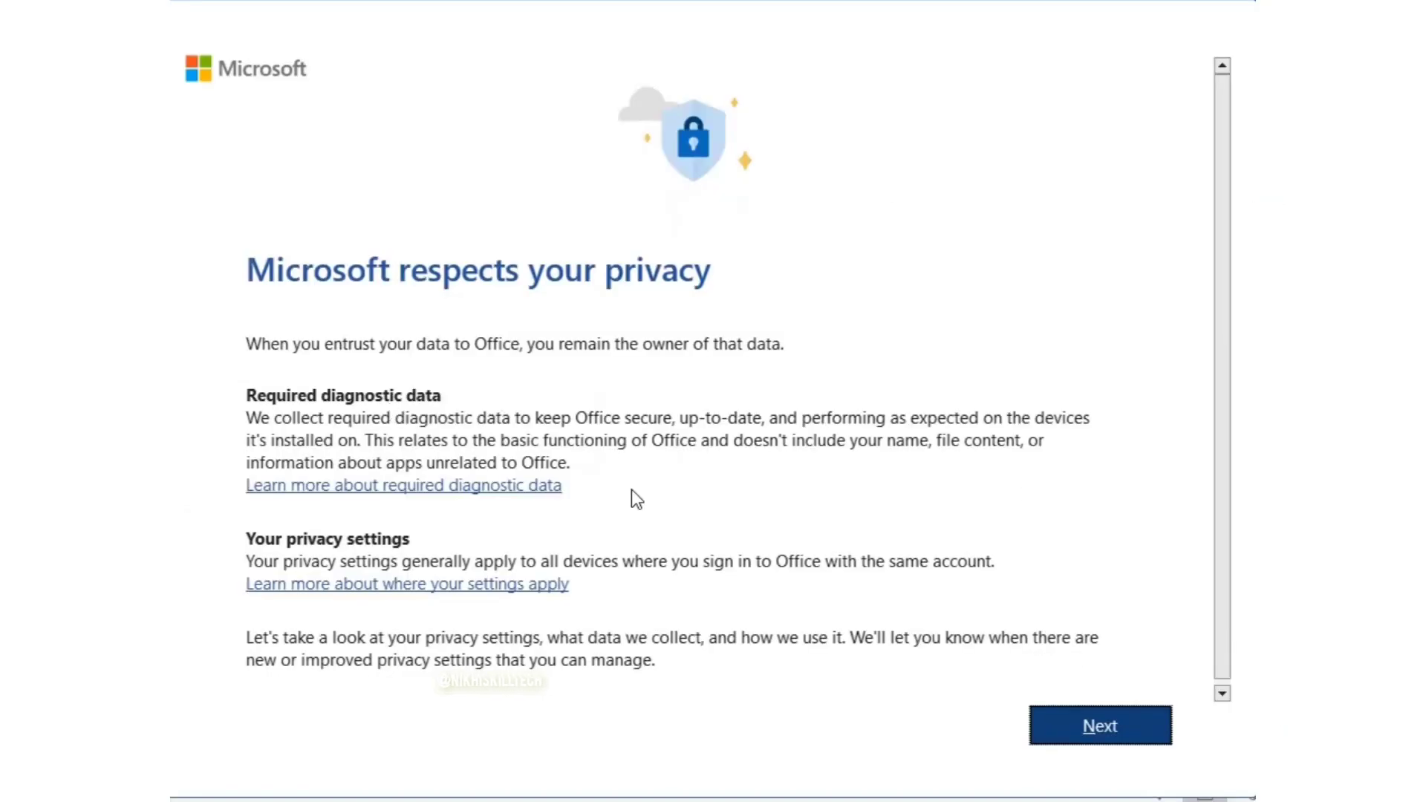
Continue past the privacy notice and agree to send optional diagnostic data
{"action": "left_click", "coordinate": [1092, 735]}
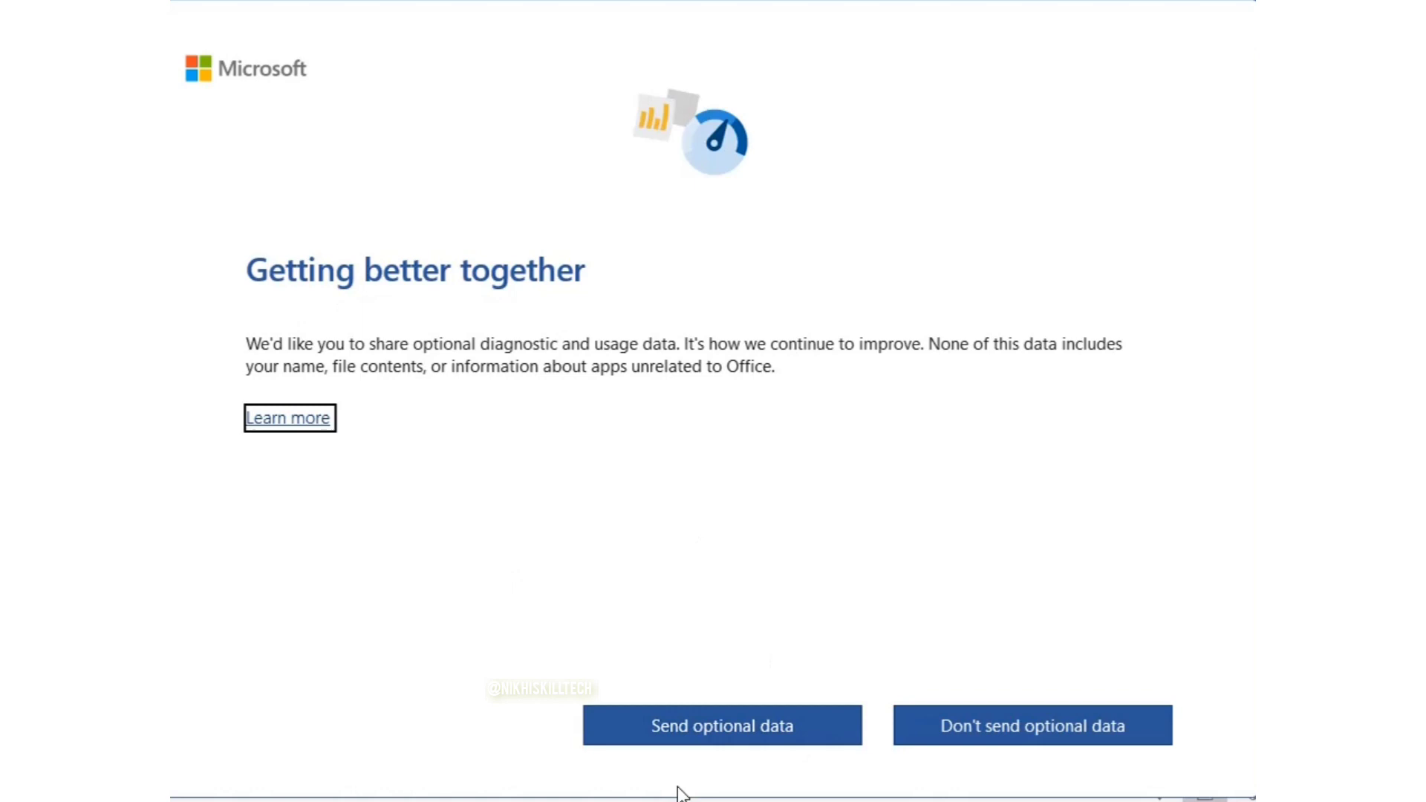
{"action": "left_click", "coordinate": [822, 744]}
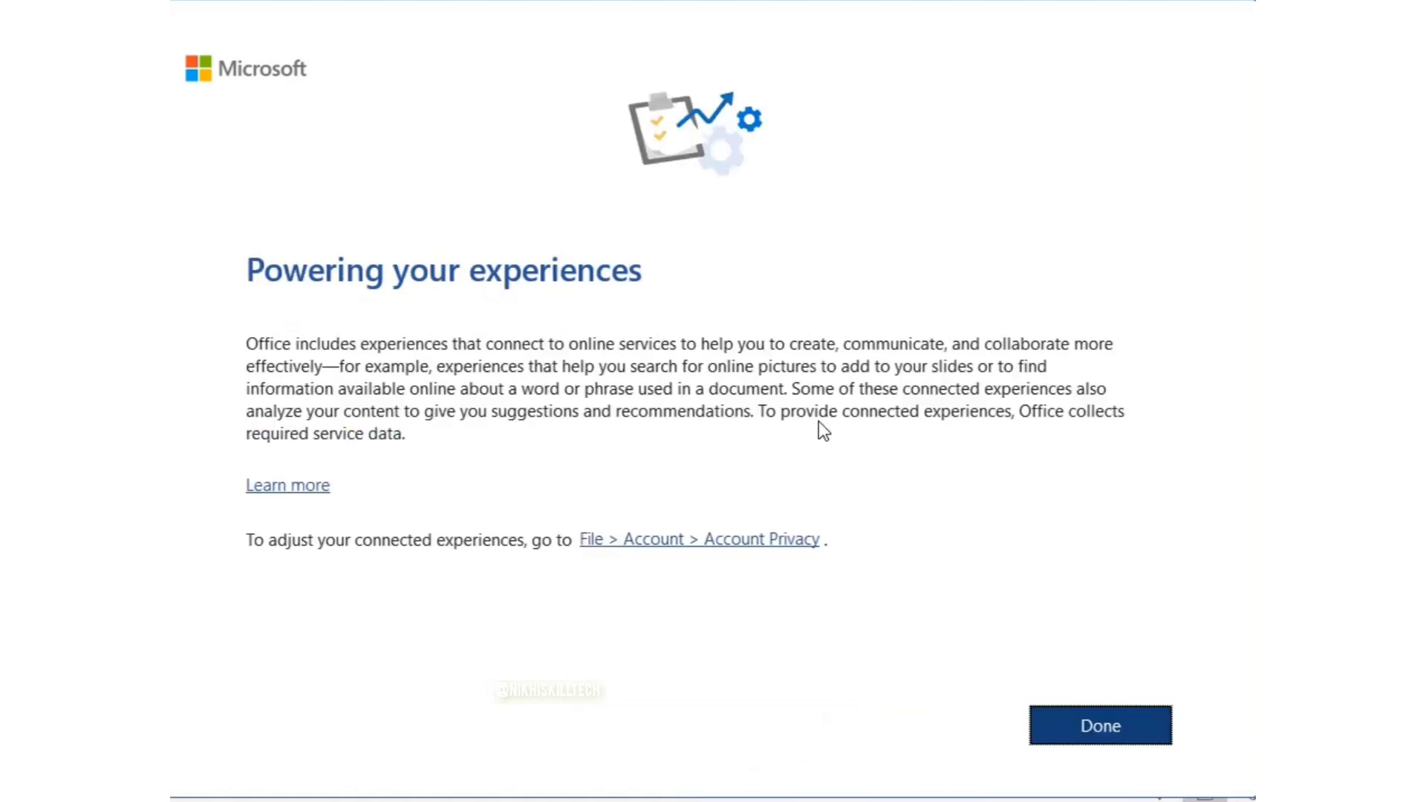
Finish first-run setup and review the account licence details and update options
{"action": "left_click", "coordinate": [1069, 726]}
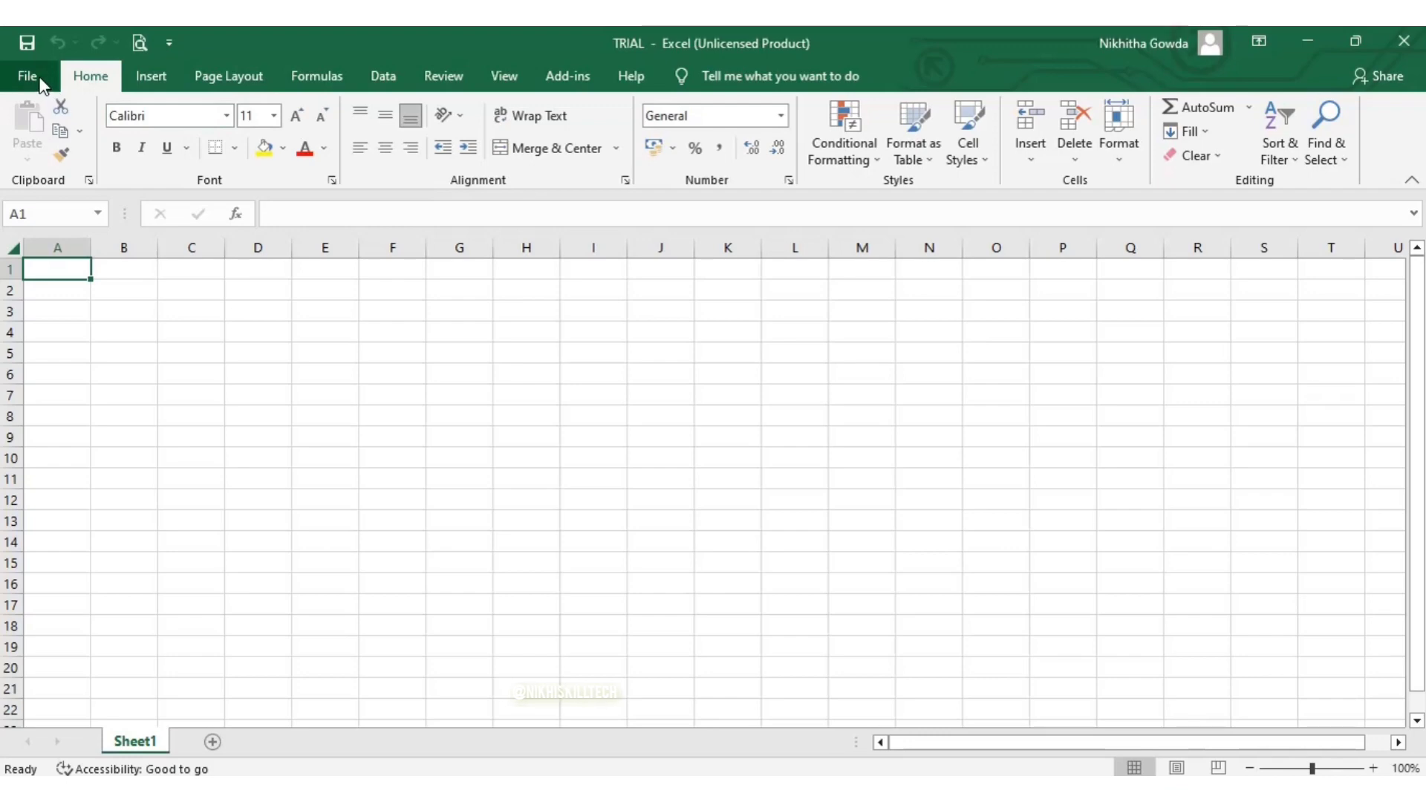
{"action": "left_click", "coordinate": [28, 77]}
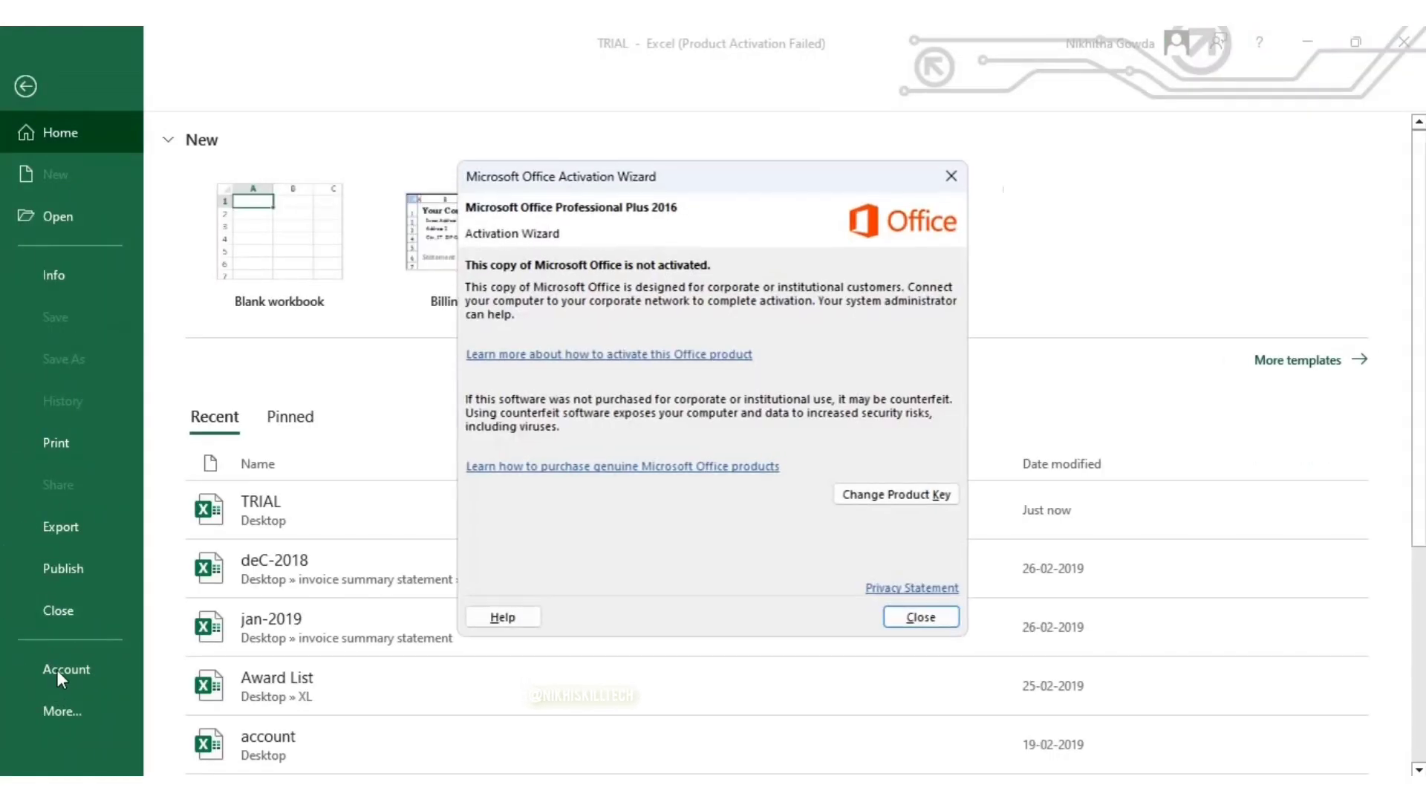
{"action": "left_click", "coordinate": [57, 670]}
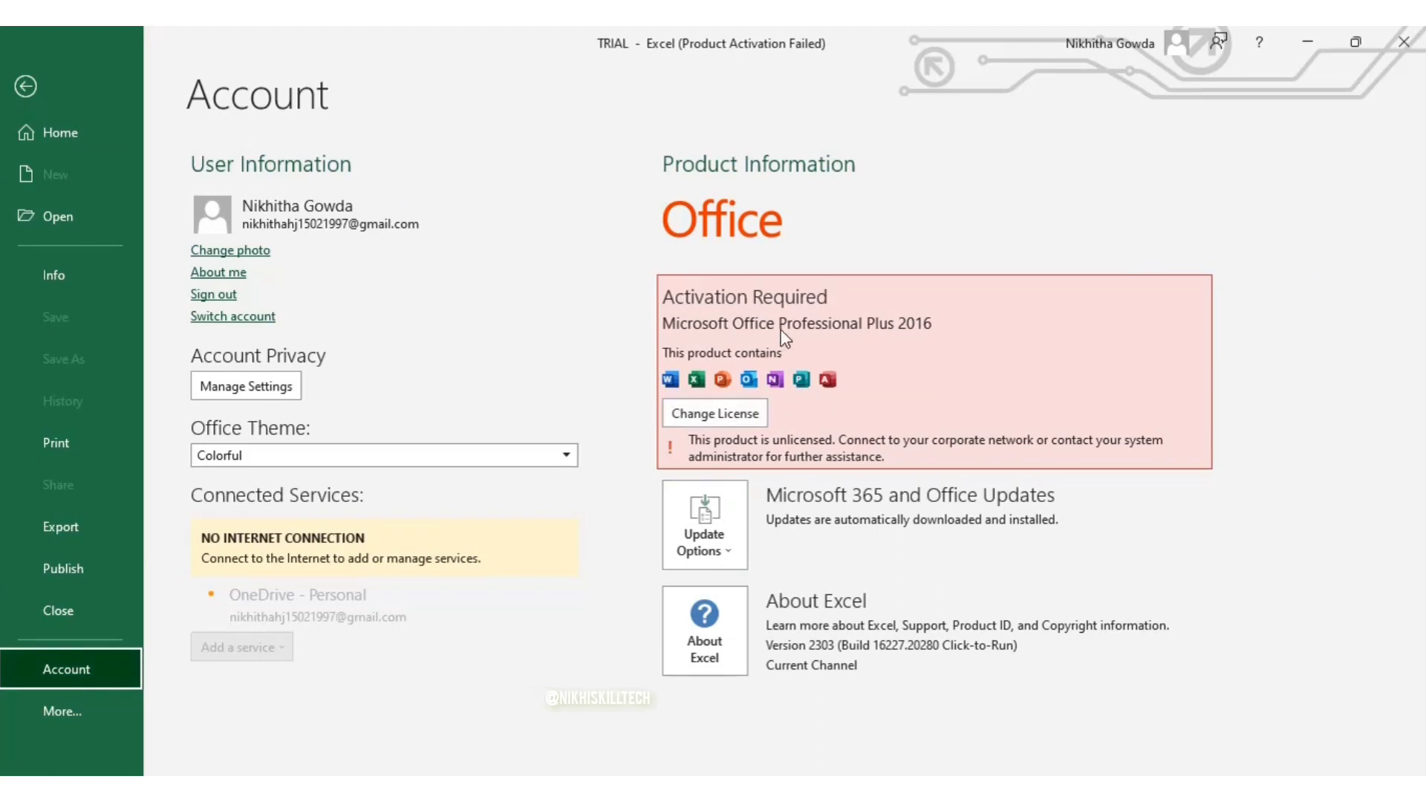
{"action": "left_click", "coordinate": [698, 552]}
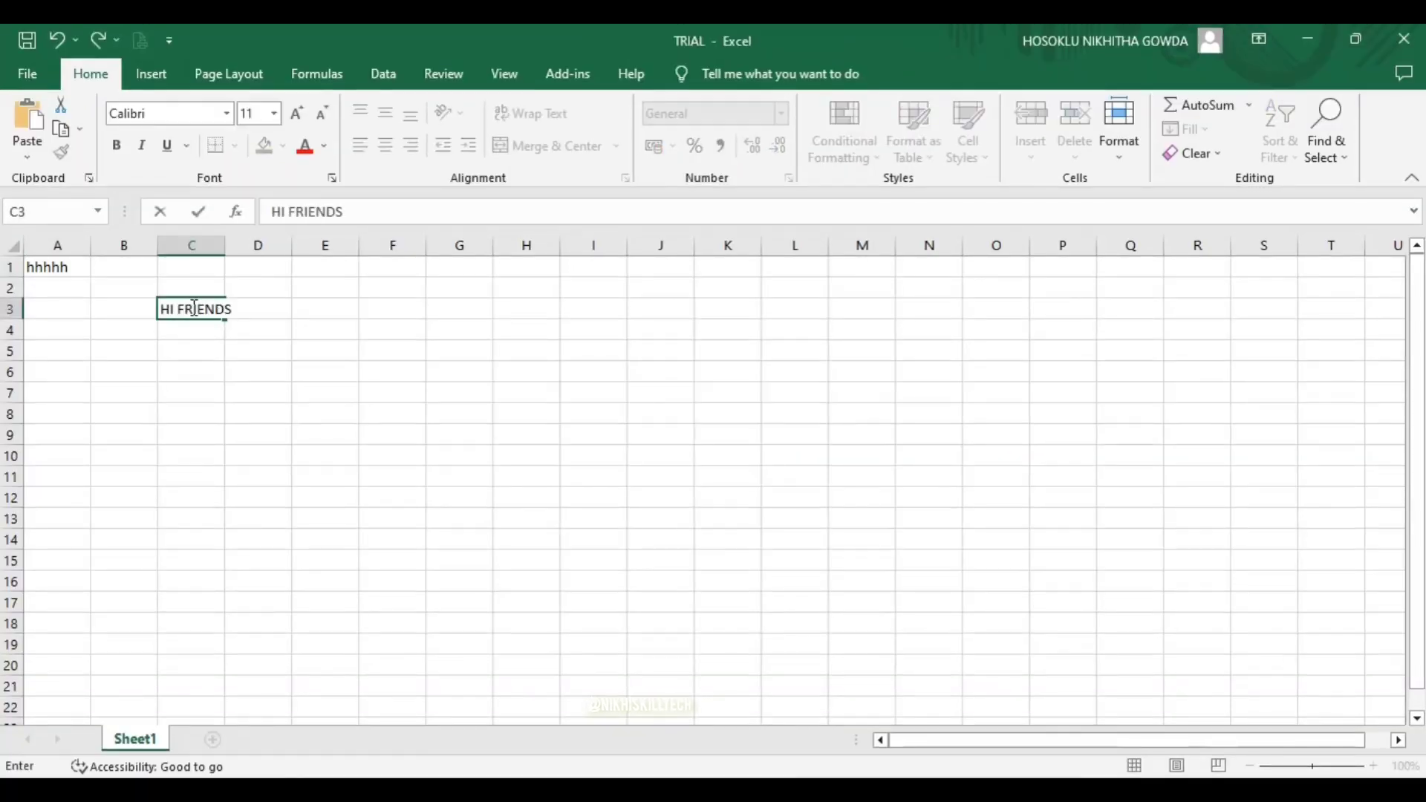
Enter HI FRIENDS in C3 and the channel-follow message in C4 of the TRIAL workbook
{"action": "key", "text": "Return"}
{"action": "type", "text": "PLEASE DO FOLLOW OUR CHANNEL AND"}
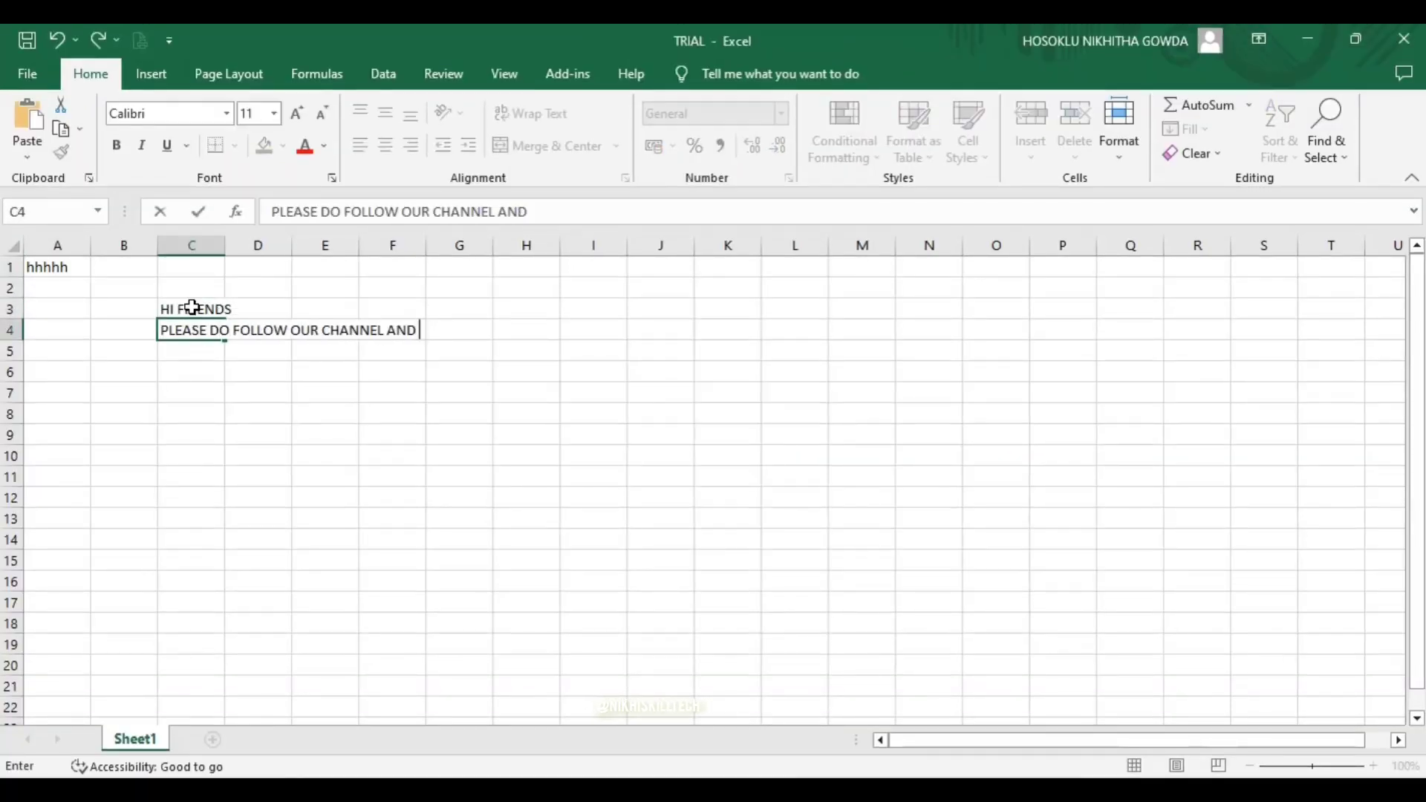
{"action": "key", "text": "BackSpace"}
{"action": "key", "text": "BackSpace"}
{"action": "key", "text": "BackSpace"}
{"action": "type", "text": "BY SUBSCRIBING"}
{"action": "key", "text": "Return"}
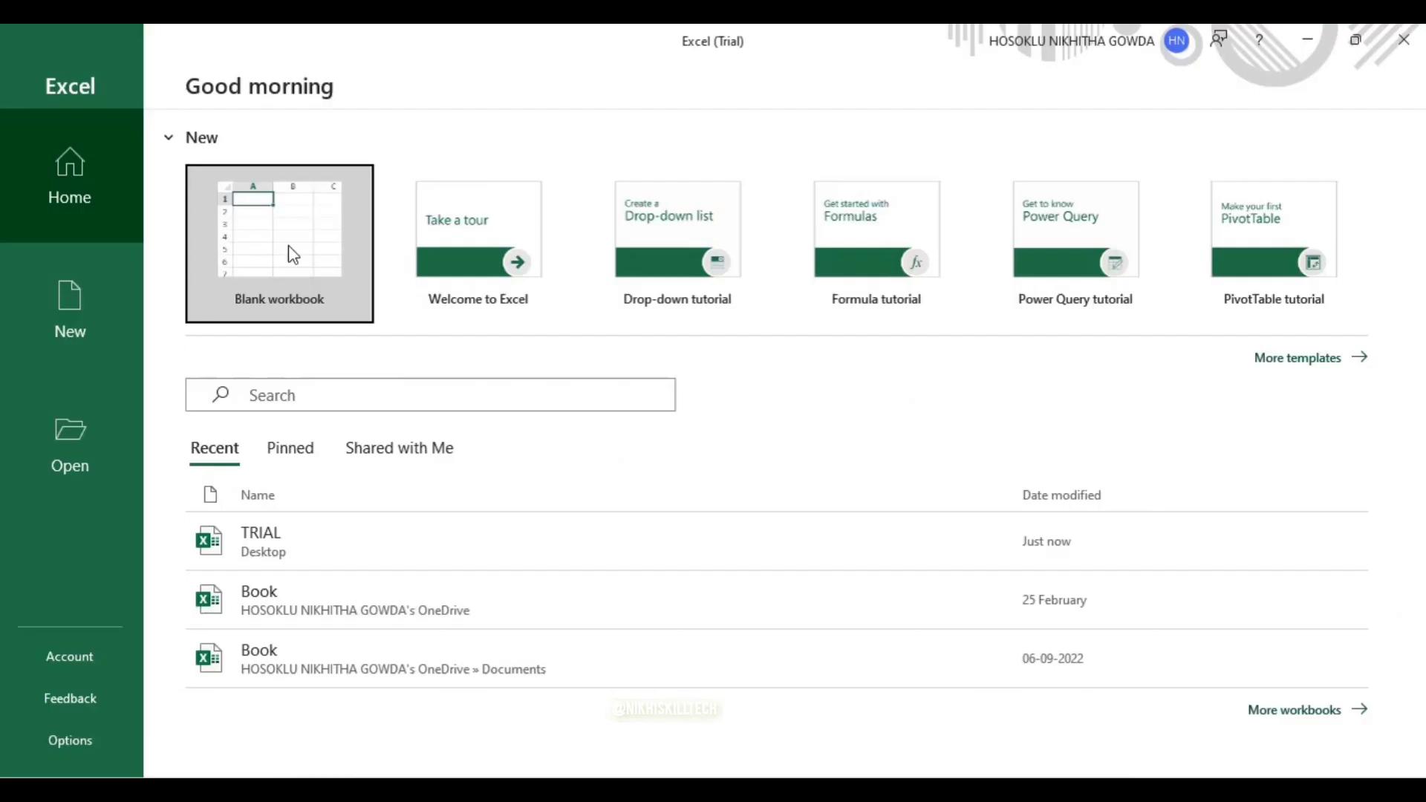
Create a new blank workbook Book1, dismiss the sharing tip and continue past the privacy choice
{"action": "left_click", "coordinate": [288, 254]}
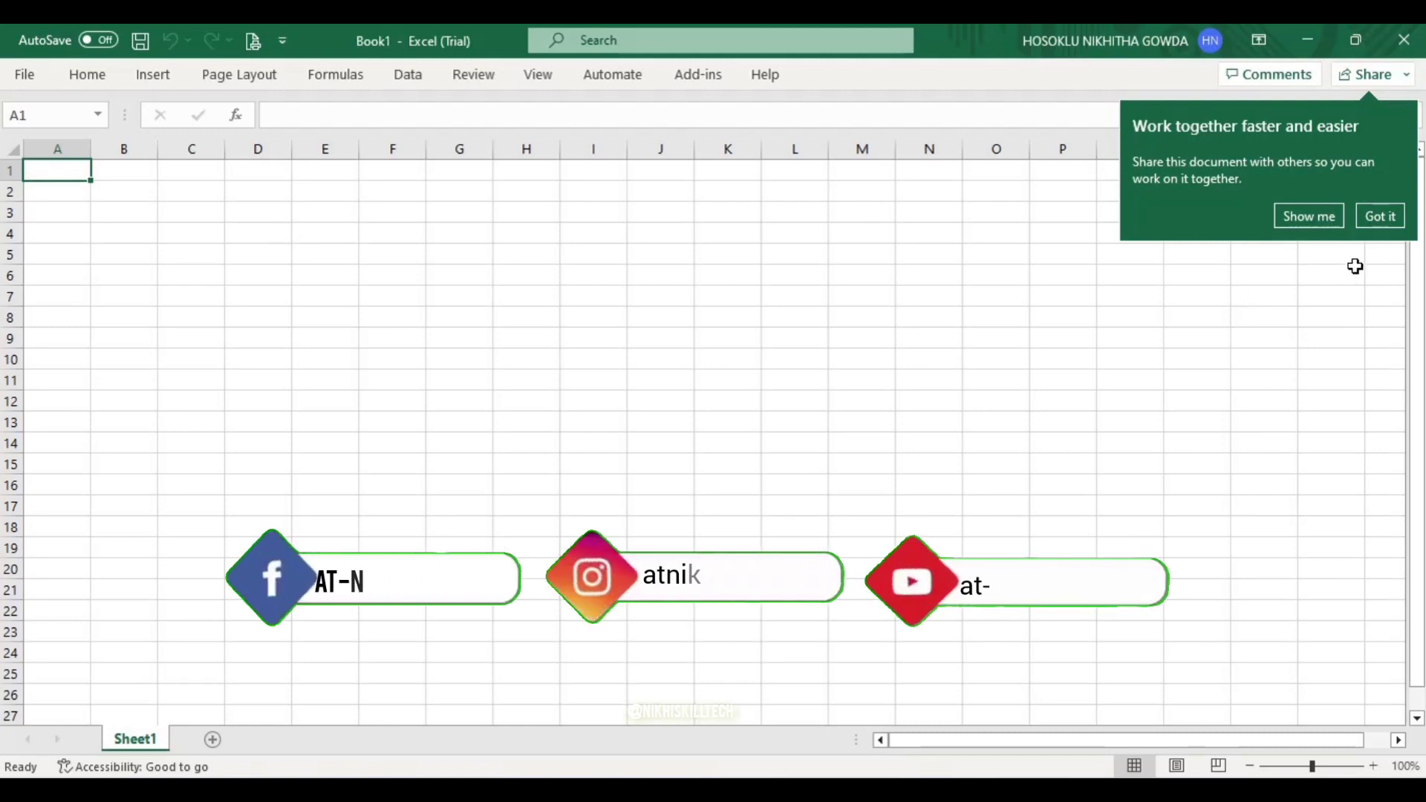
{"action": "left_click", "coordinate": [1376, 218]}
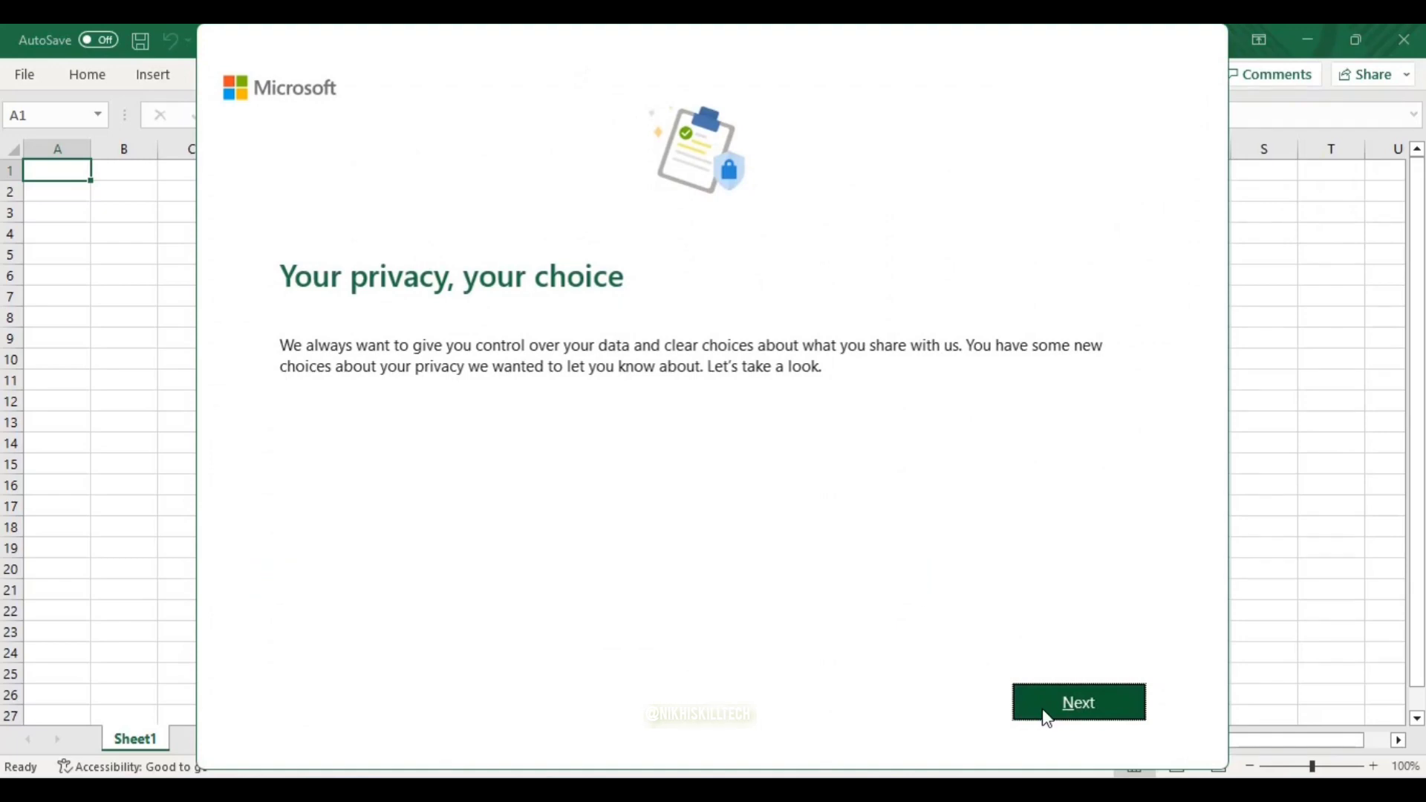
{"action": "left_click", "coordinate": [1048, 714]}
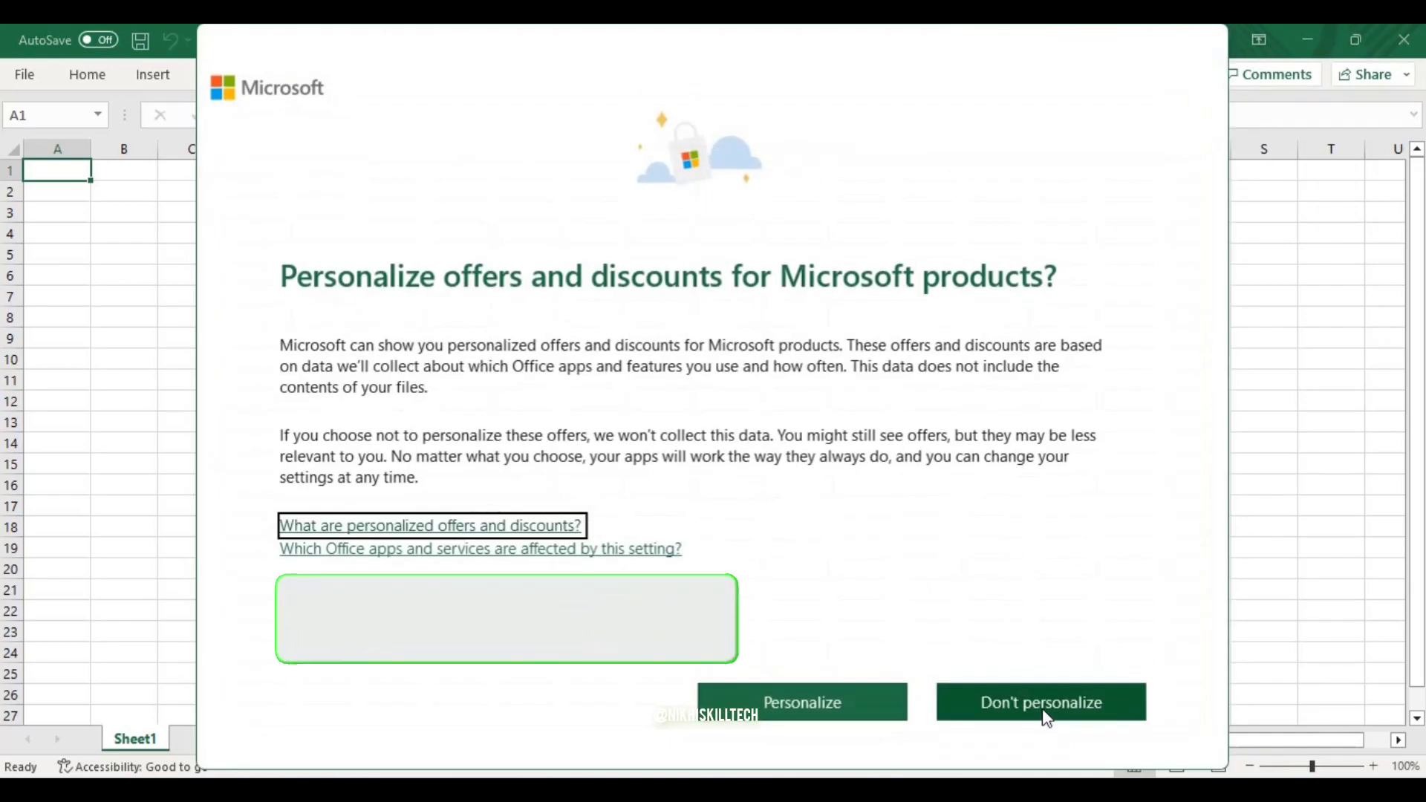